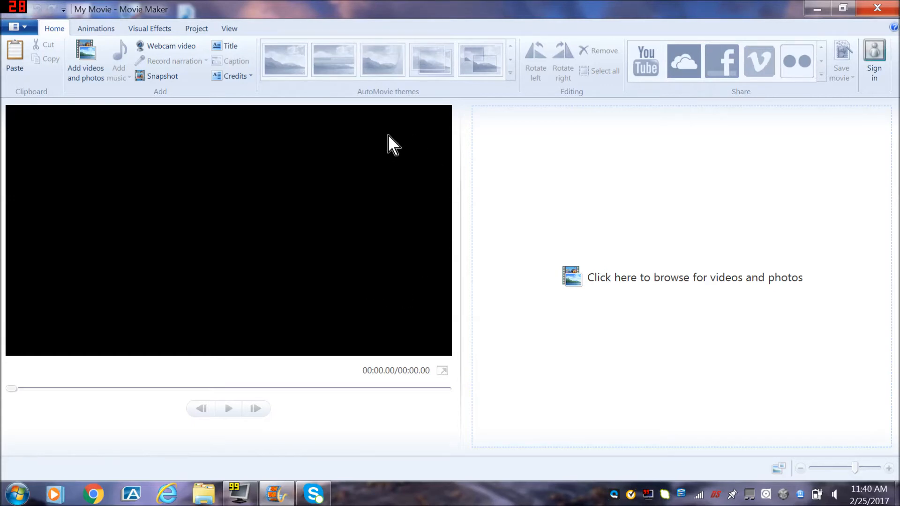
# - Import Video_10 and Video_11 from the Chicago folder of the Videos library into the project
pyautogui.moveTo(459, 244); pyautogui.dragTo(432, 266)
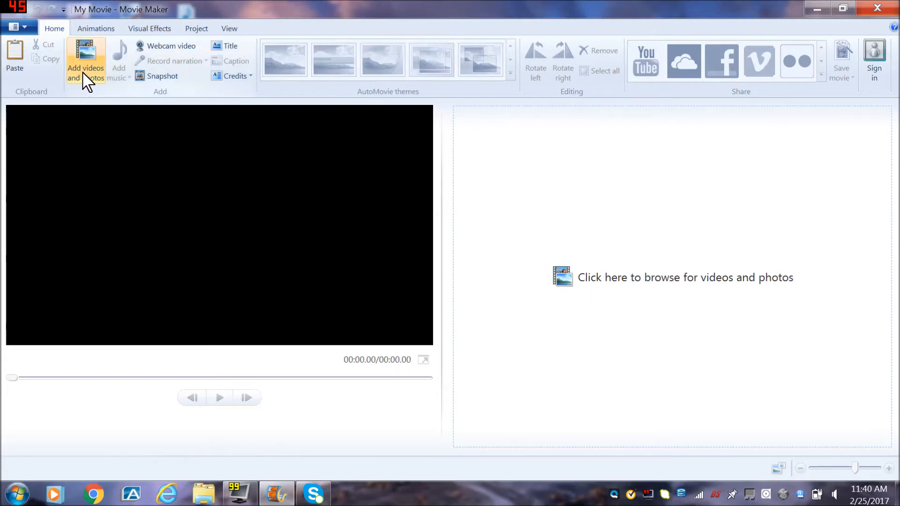
pyautogui.click(87, 74)
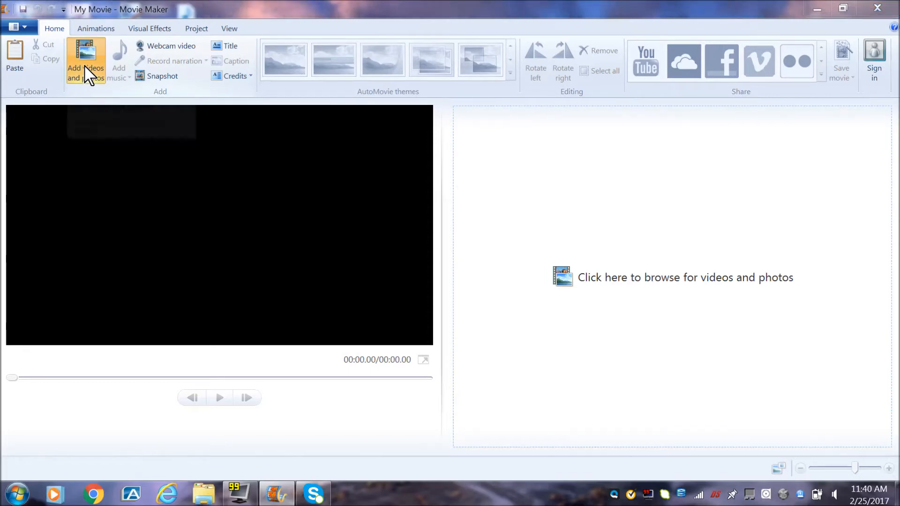
pyautogui.click(101, 244)
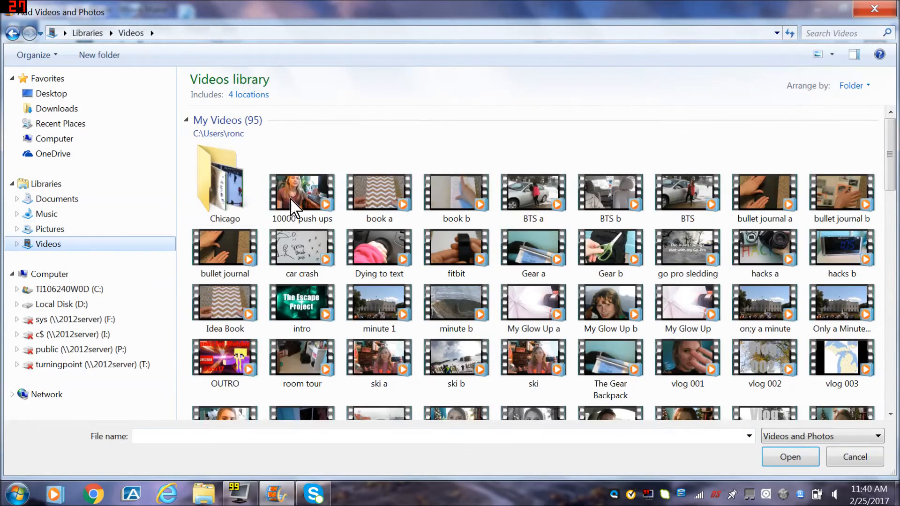
pyautogui.doubleClick(242, 197)
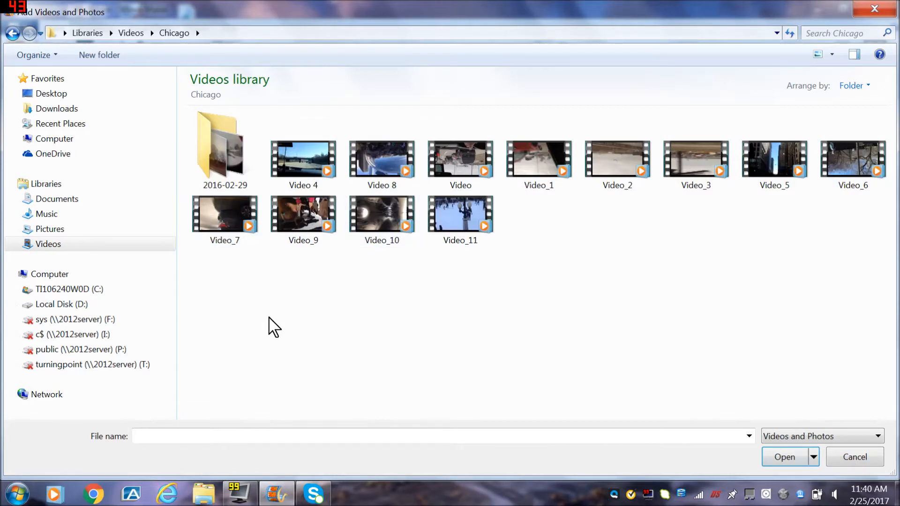
pyautogui.click(382, 228)
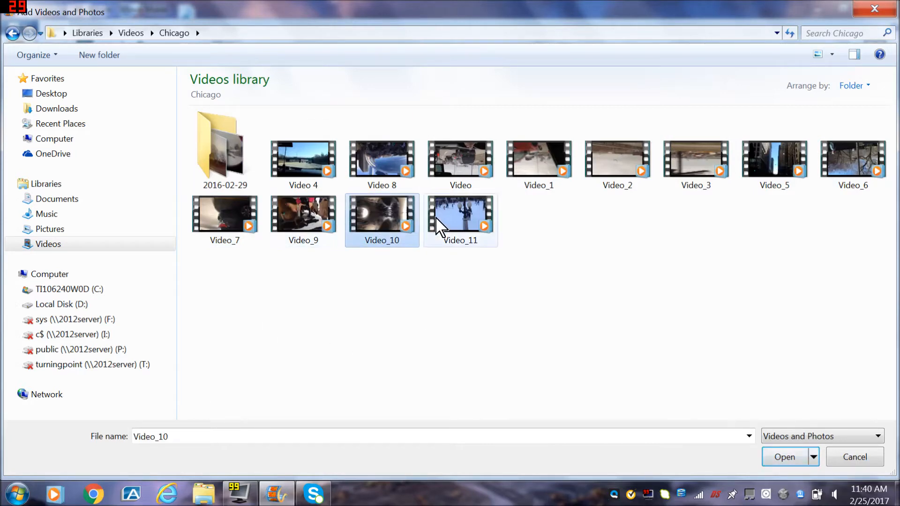
pyautogui.keyDown('ctrl'); pyautogui.click(457, 225); pyautogui.keyUp('ctrl')
pyautogui.click(784, 463)
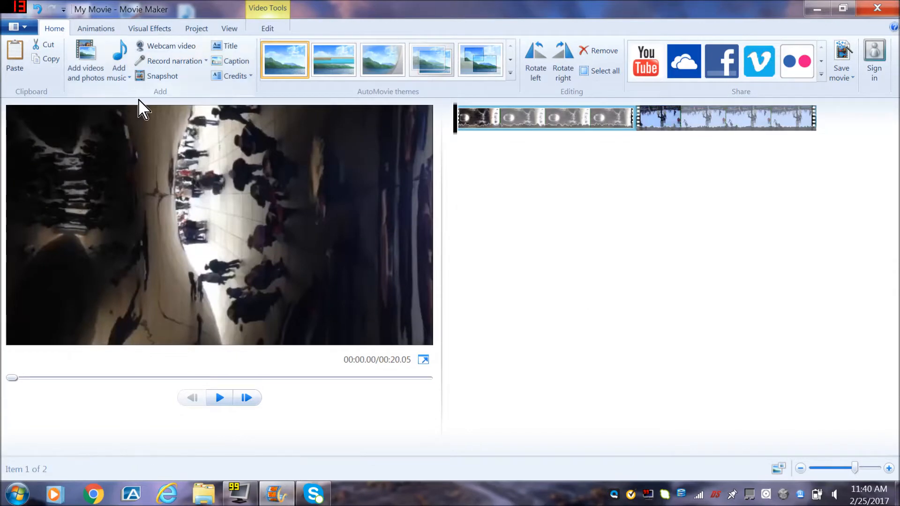
pyautogui.click(118, 79)
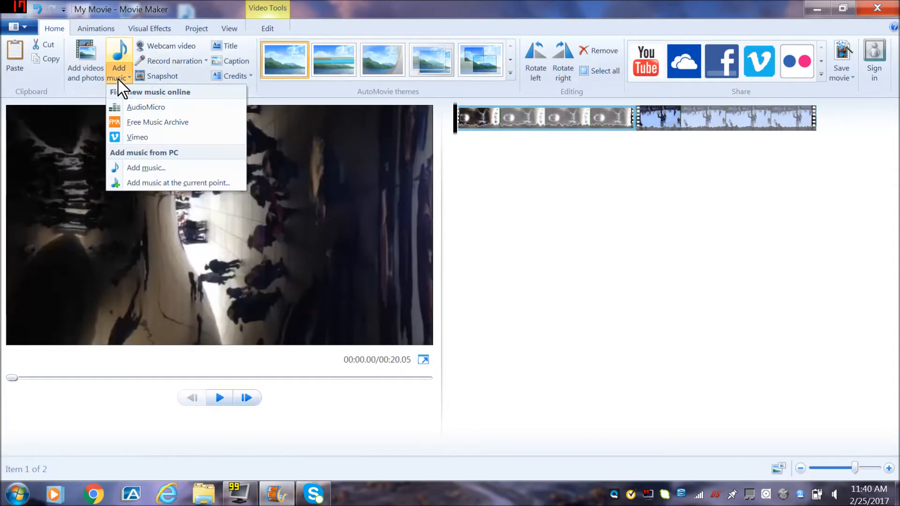
pyautogui.click(140, 169)
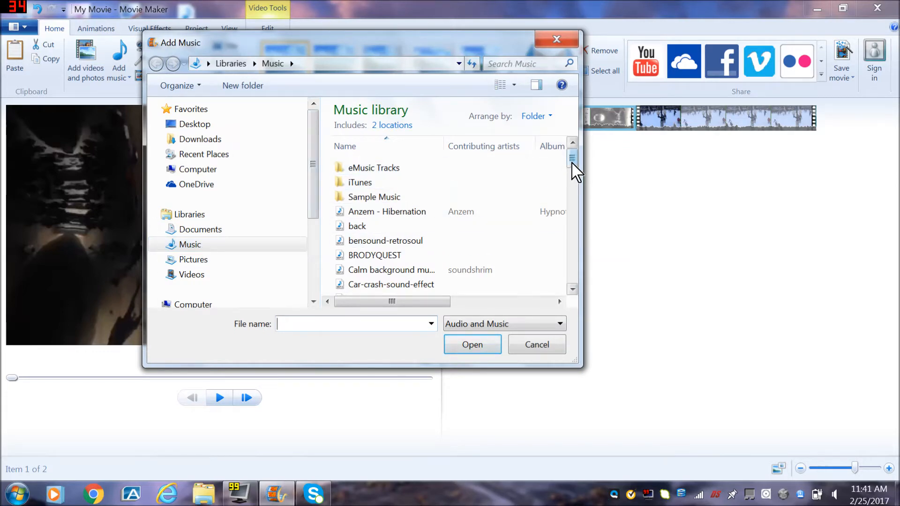
pyautogui.moveTo(572, 161); pyautogui.dragTo(565, 40)
pyautogui.click(565, 40)
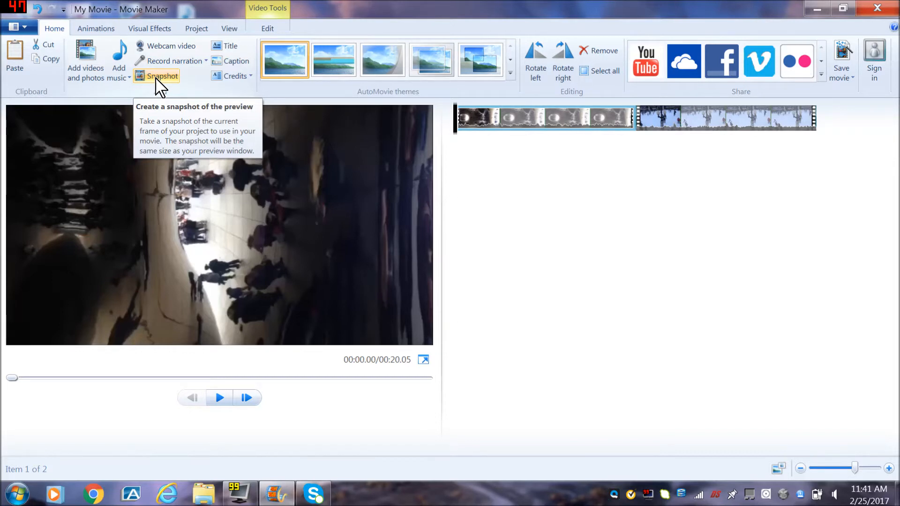
# - Add a title before the first video clip and replace its text with "Chicago"
pyautogui.click(228, 46)
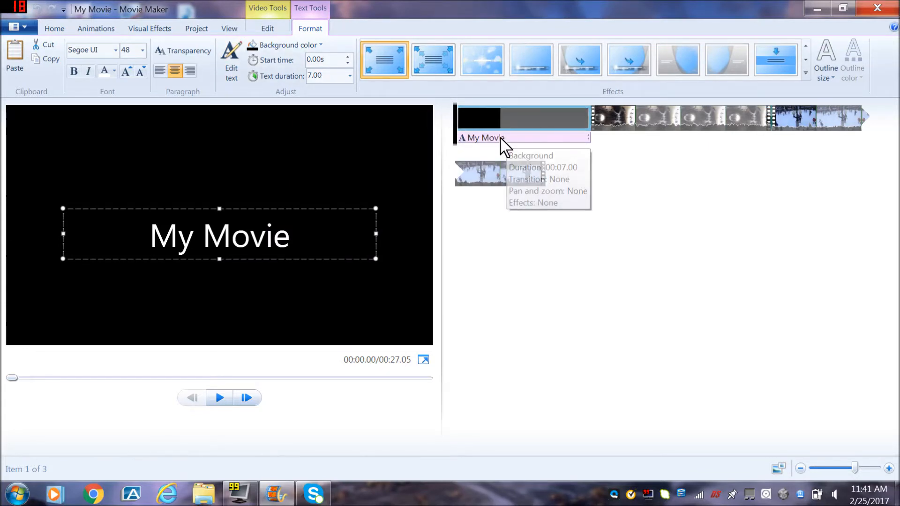
pyautogui.moveTo(298, 238); pyautogui.dragTo(129, 239)
pyautogui.write('Chicah')
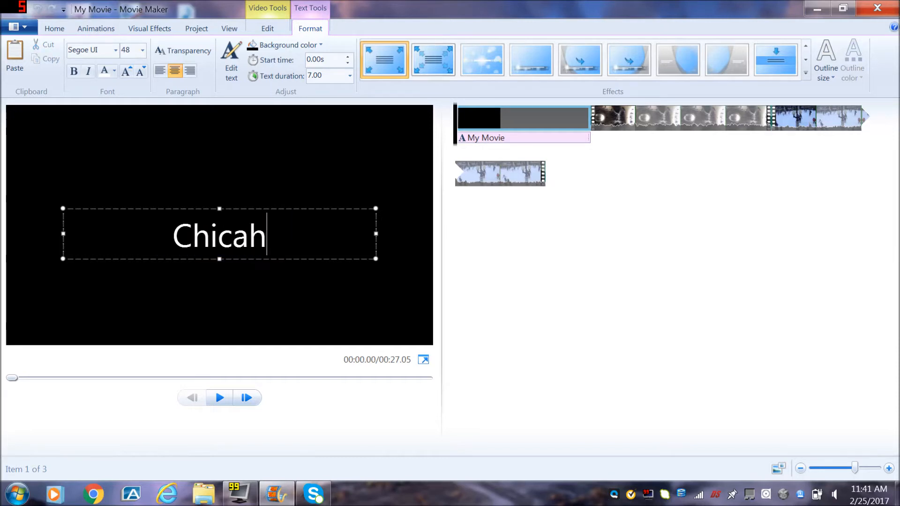
pyautogui.press('BackSpace')
pyautogui.write('go')
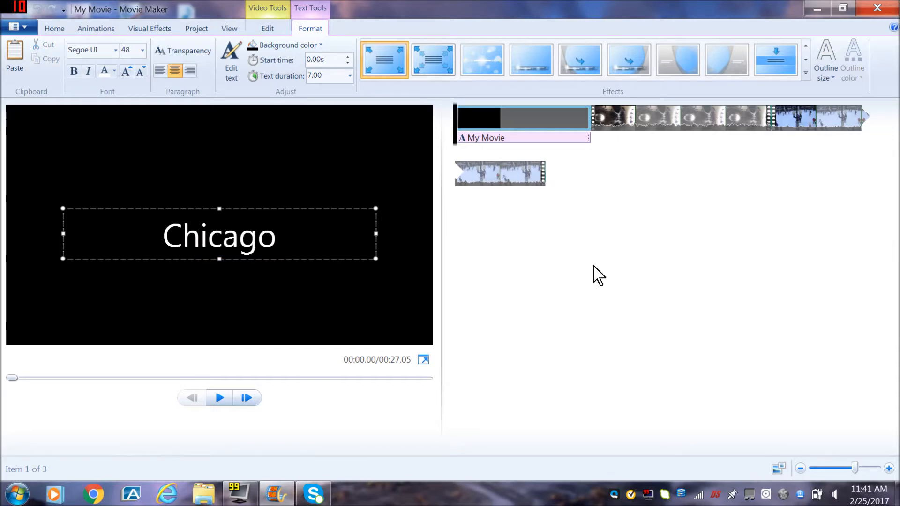
# - Set the duration of both the Chicago title text and its black background clip to 3.00 seconds
pyautogui.click(350, 76)
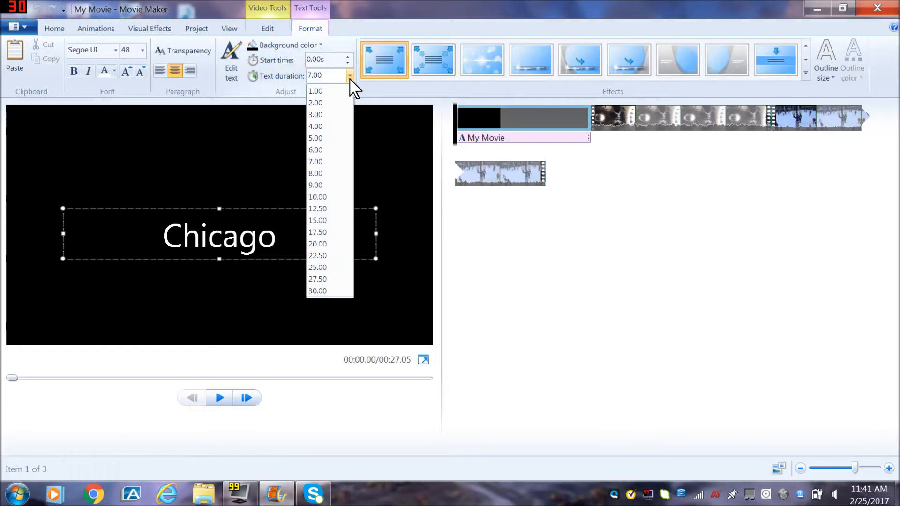
pyautogui.click(337, 118)
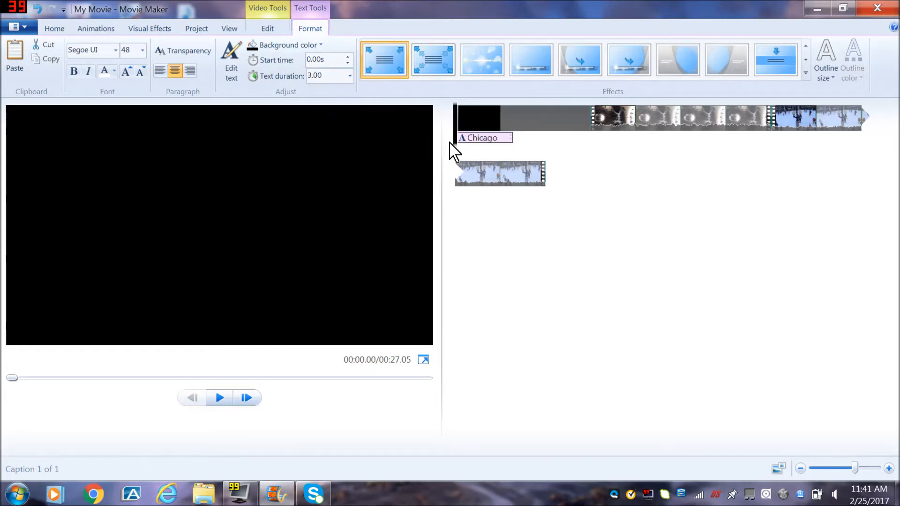
pyautogui.click(499, 144)
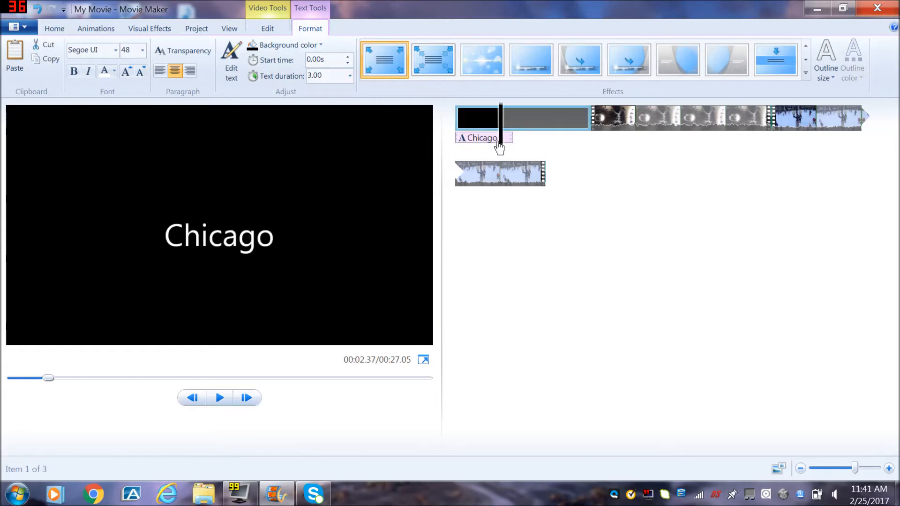
pyautogui.click(267, 28)
pyautogui.click(259, 70)
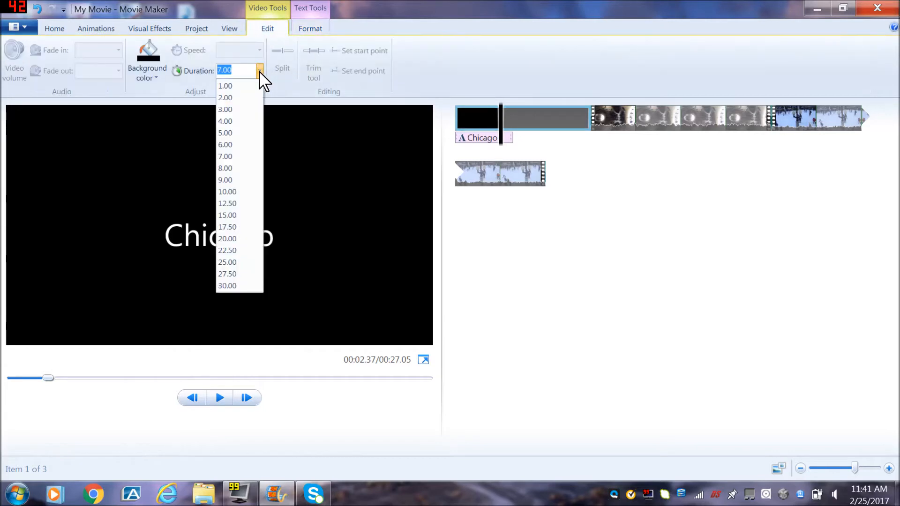
pyautogui.click(249, 115)
# - Change the Chicago title's font to Pump Demi Bold LET
pyautogui.moveTo(524, 145); pyautogui.dragTo(469, 146)
pyautogui.click(476, 139)
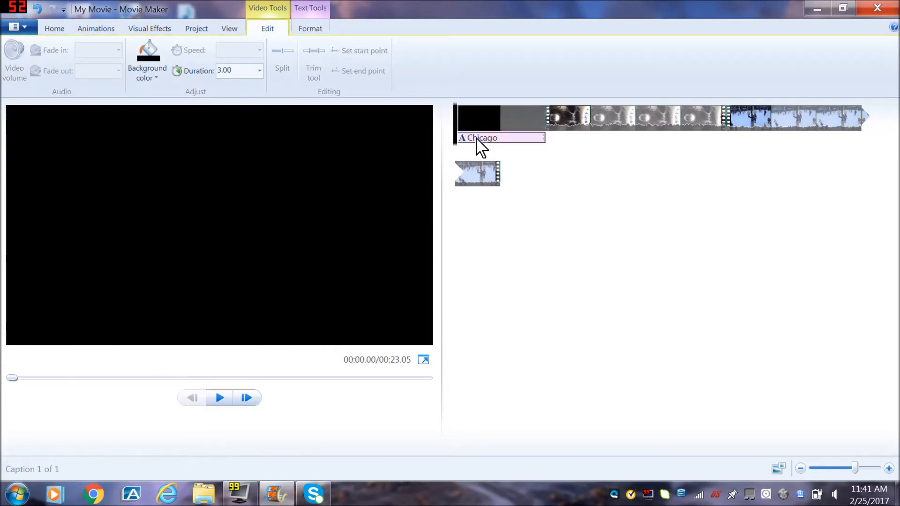
pyautogui.click(322, 29)
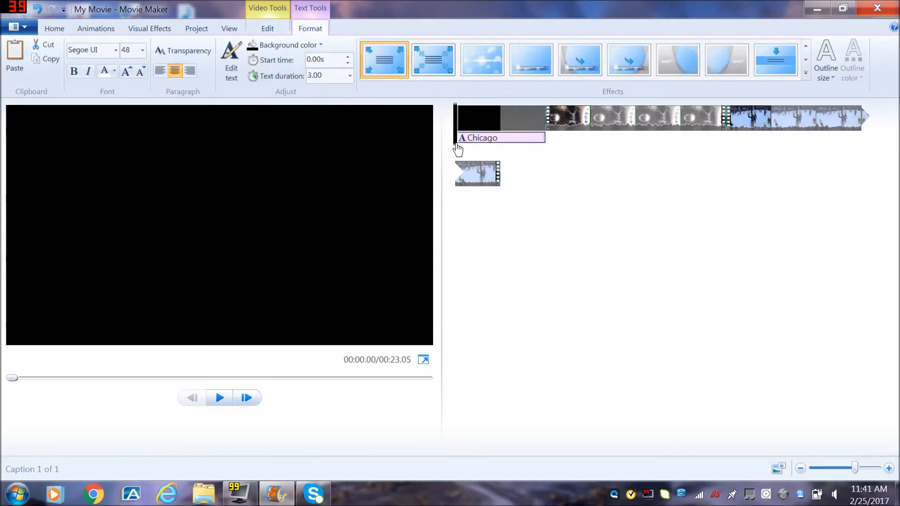
pyautogui.moveTo(457, 146); pyautogui.dragTo(470, 142)
pyautogui.click(115, 50)
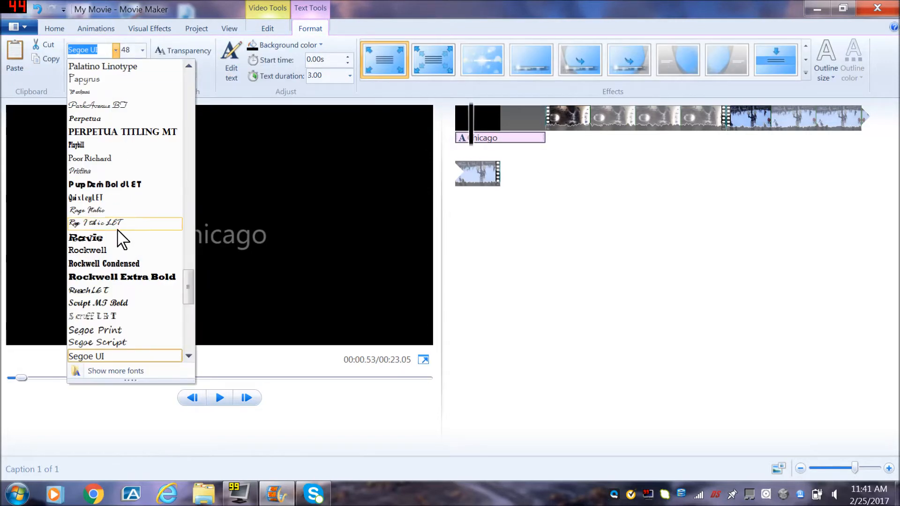
pyautogui.click(122, 185)
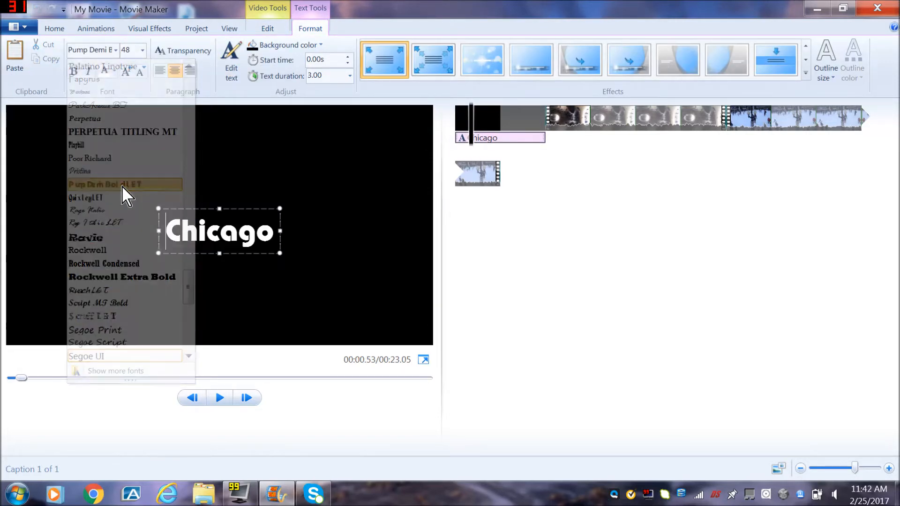
# - Make the Chicago title bold at size 72 and widen and reposition its text box to fit one line higher in the frame
pyautogui.click(143, 50)
pyautogui.click(129, 242)
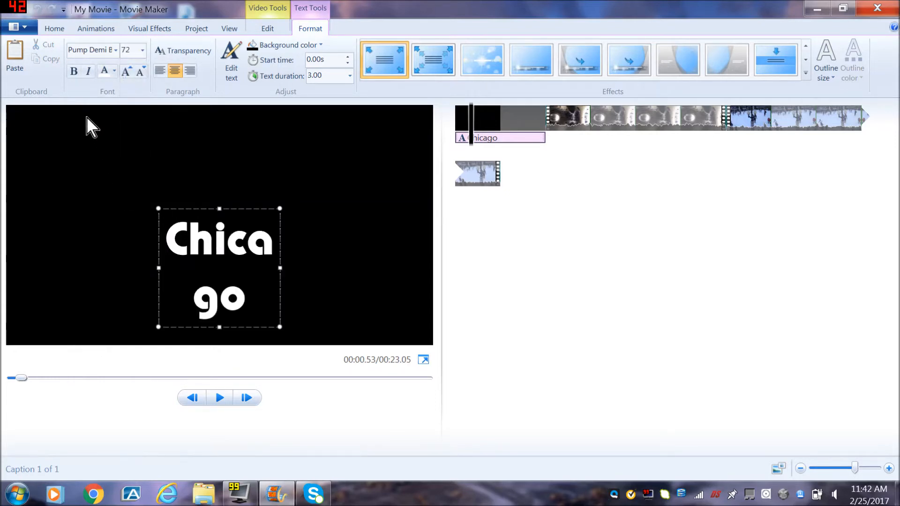
pyautogui.click(74, 70)
pyautogui.moveTo(281, 267); pyautogui.dragTo(371, 265)
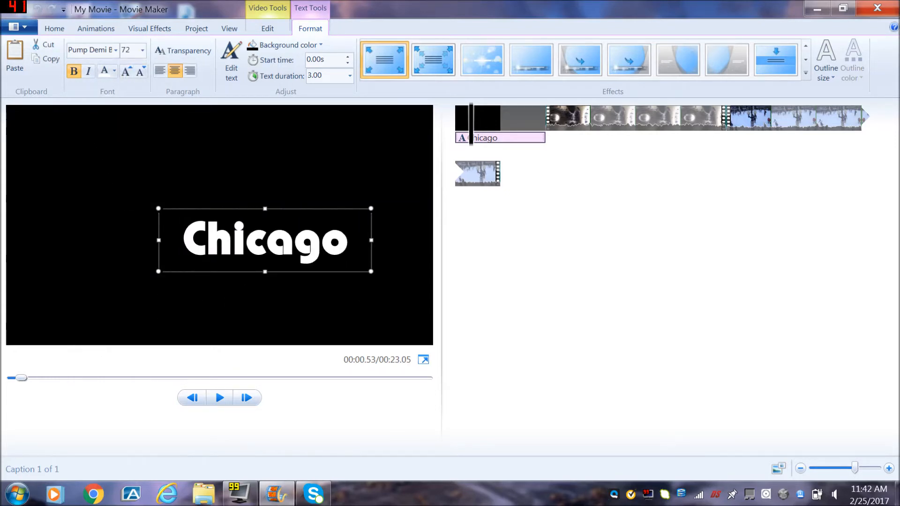
pyautogui.moveTo(320, 212); pyautogui.dragTo(271, 180)
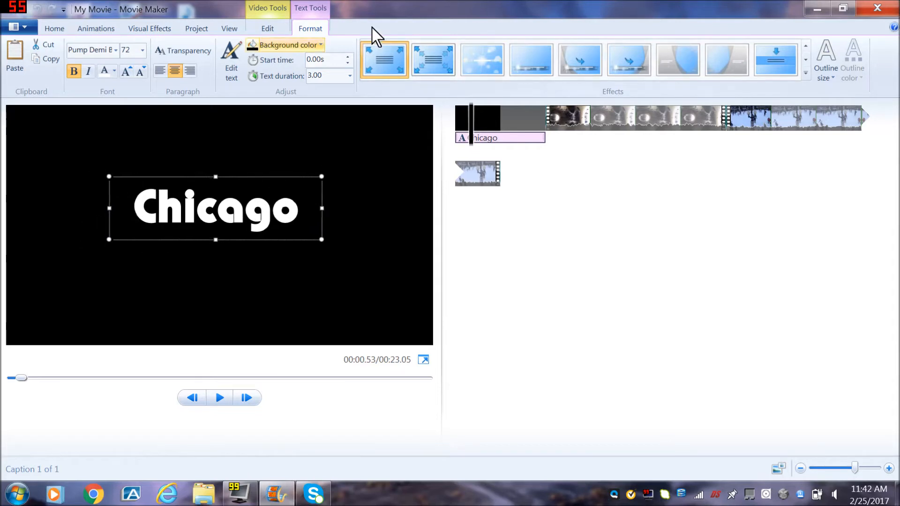
# - Apply the first Emphasis text effect to the Chicago title and preview the movie from the start
pyautogui.click(806, 73)
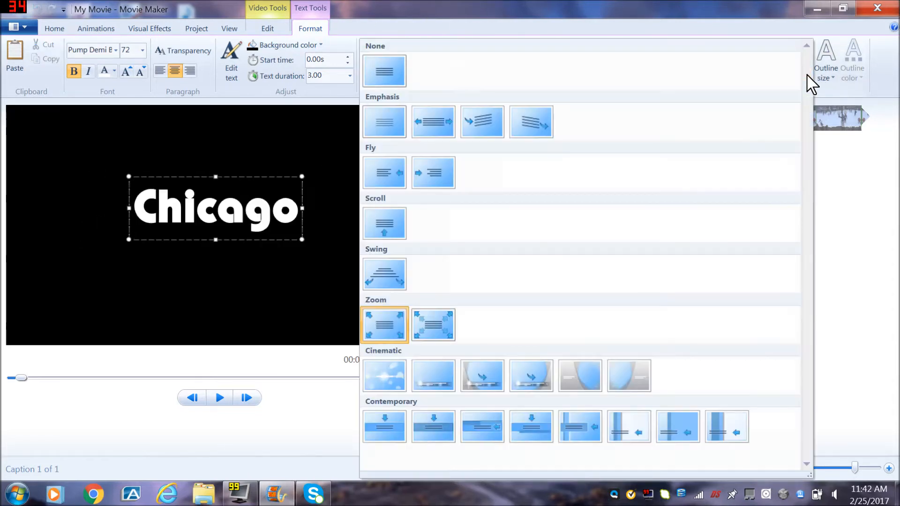
pyautogui.click(386, 129)
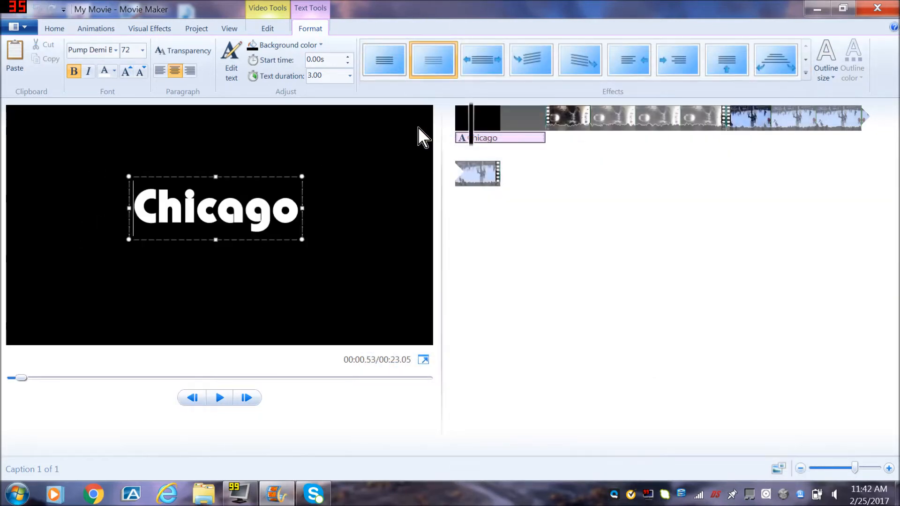
pyautogui.moveTo(471, 142); pyautogui.dragTo(452, 144)
pyautogui.click(219, 398)
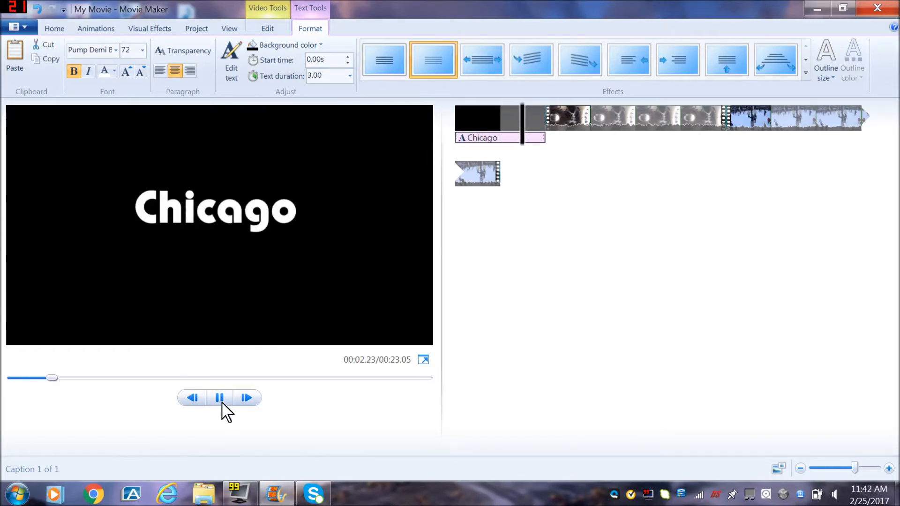
pyautogui.click(225, 400)
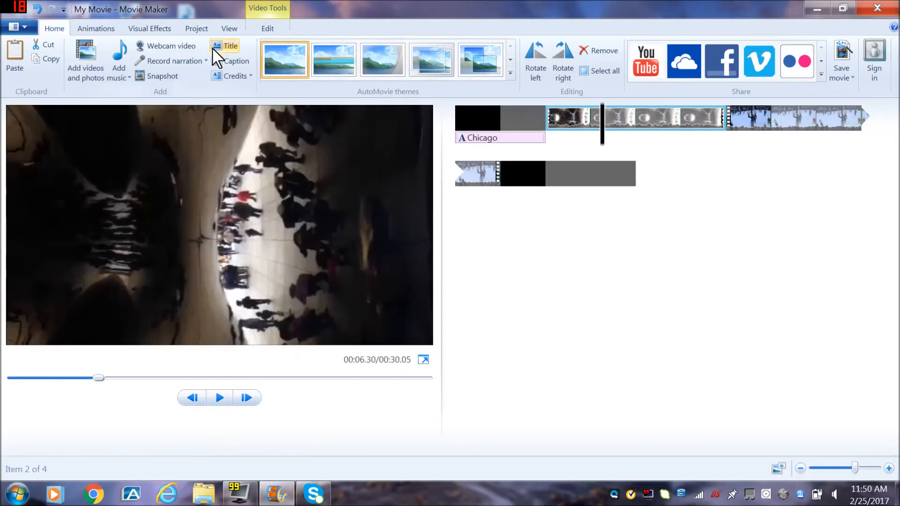
# - Add a caption over the first video clip at 6.27 s, apply the outward-stretching Emphasis effect and preview it
pyautogui.click(237, 62)
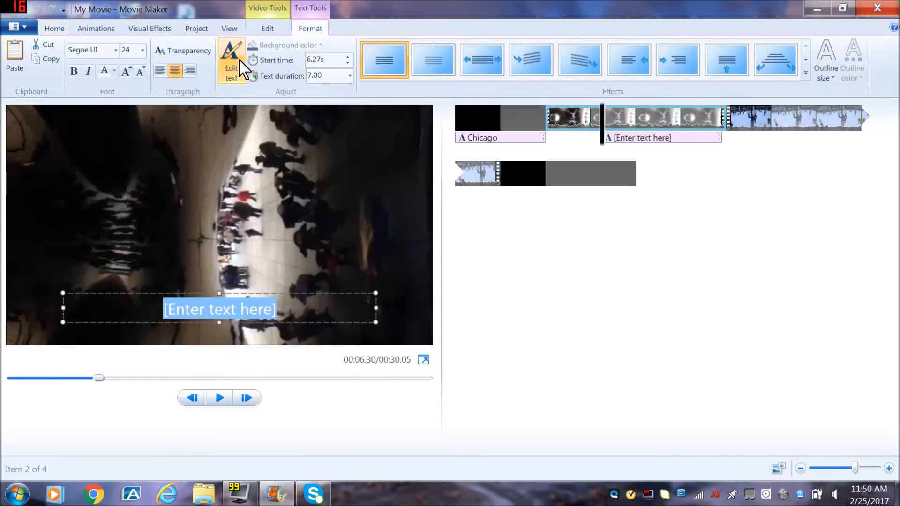
pyautogui.click(602, 140)
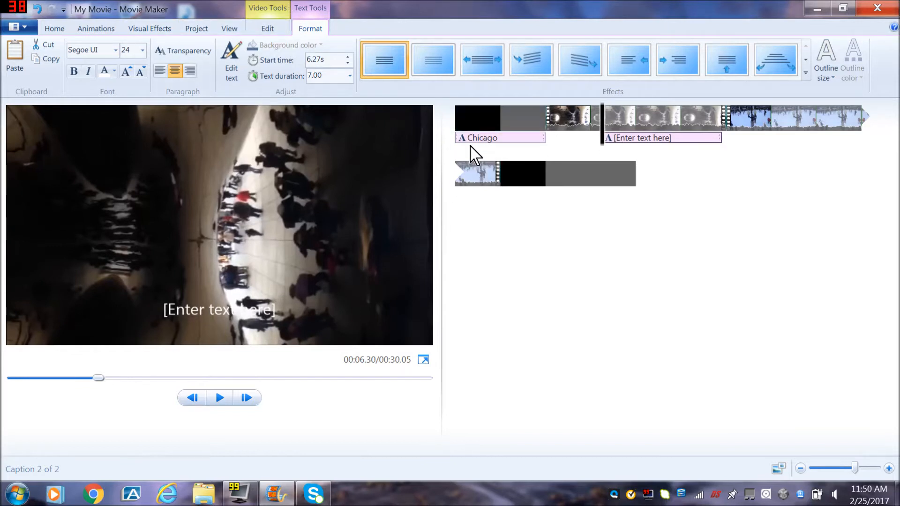
pyautogui.click(480, 67)
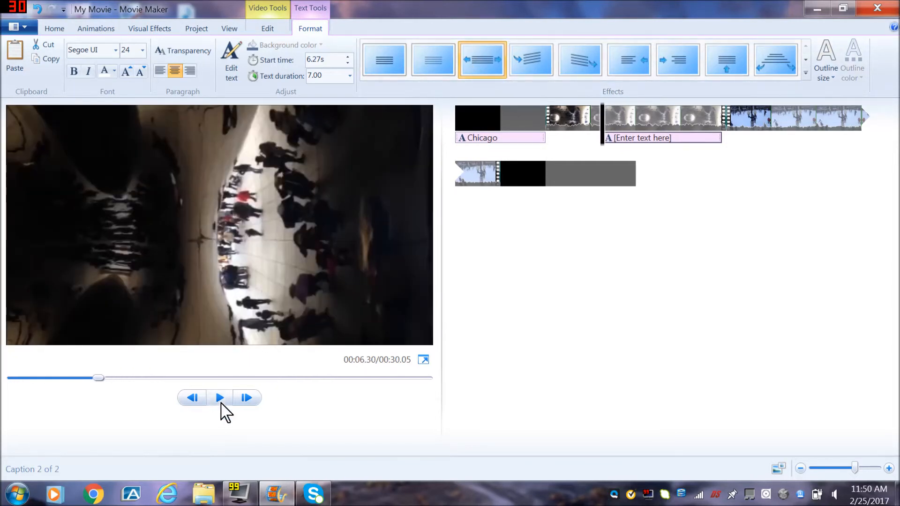
pyautogui.click(221, 403)
pyautogui.click(221, 403)
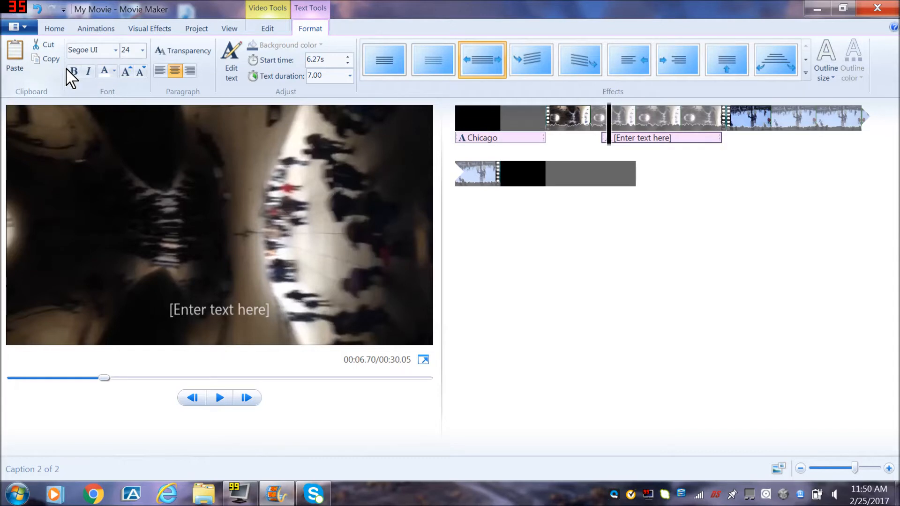
# - Replace the caption's placeholder text with "The bean" and retime it to start at 3.90 s and last 2.00 seconds
pyautogui.click(201, 307)
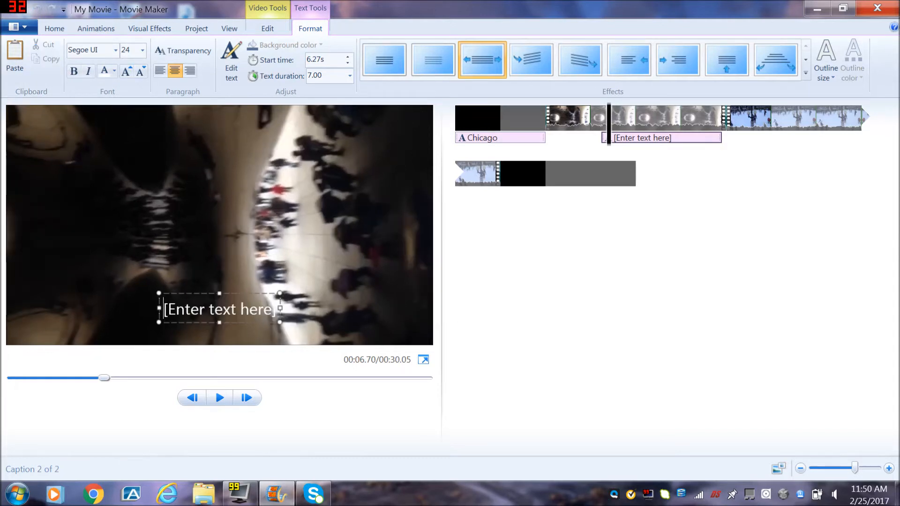
pyautogui.moveTo(276, 310); pyautogui.dragTo(169, 309)
pyautogui.press('BackSpace')
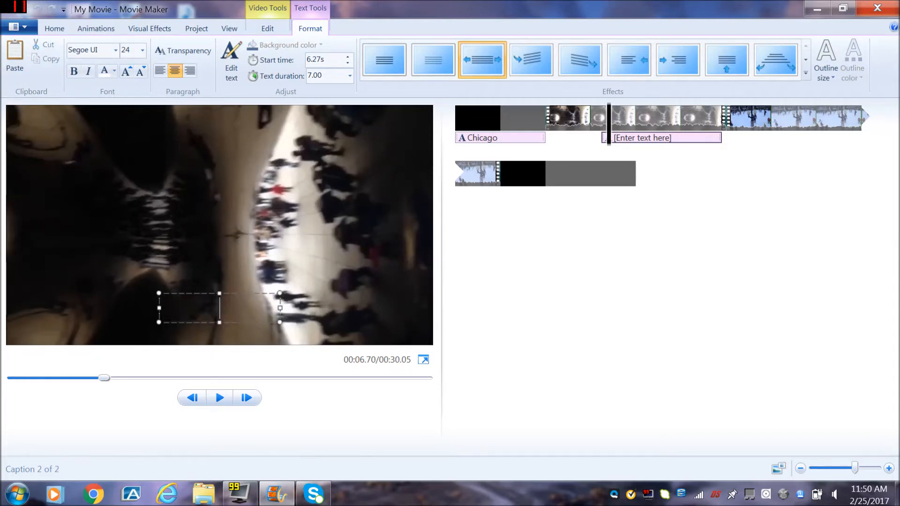
pyautogui.write('The bean')
pyautogui.click(630, 148)
pyautogui.moveTo(628, 147); pyautogui.dragTo(564, 139)
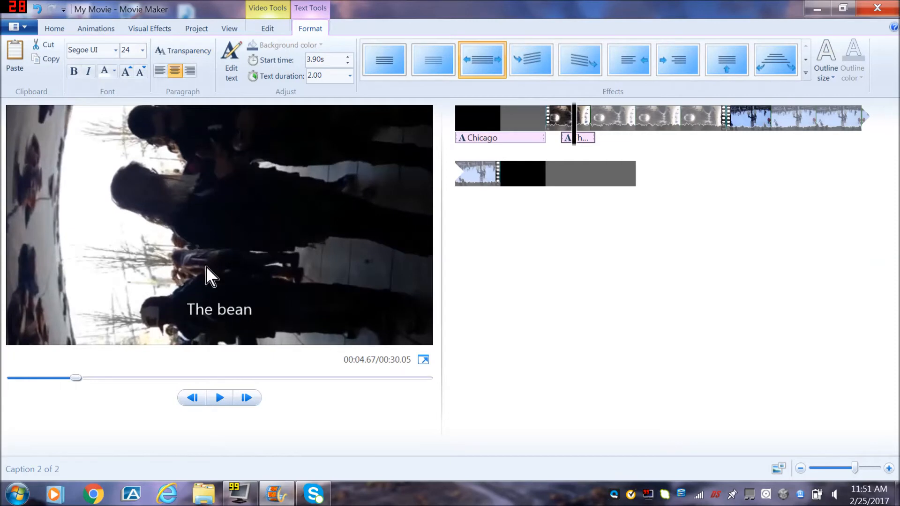
# - Make the "The bean" caption text more transparent
pyautogui.click(183, 50)
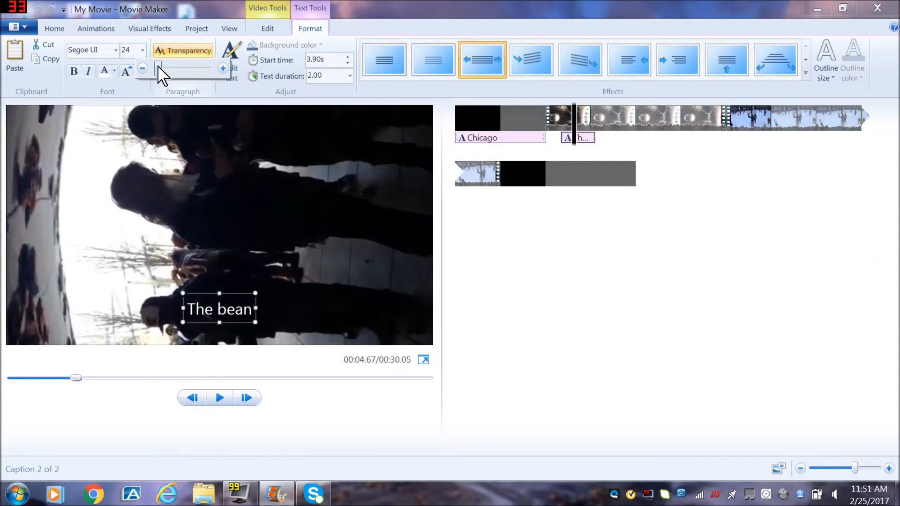
pyautogui.moveTo(167, 71)
pyautogui.mouseDown()
pyautogui.moveTo(199, 71)
pyautogui.moveTo(177, 80)
pyautogui.mouseUp()
pyautogui.click(580, 306)
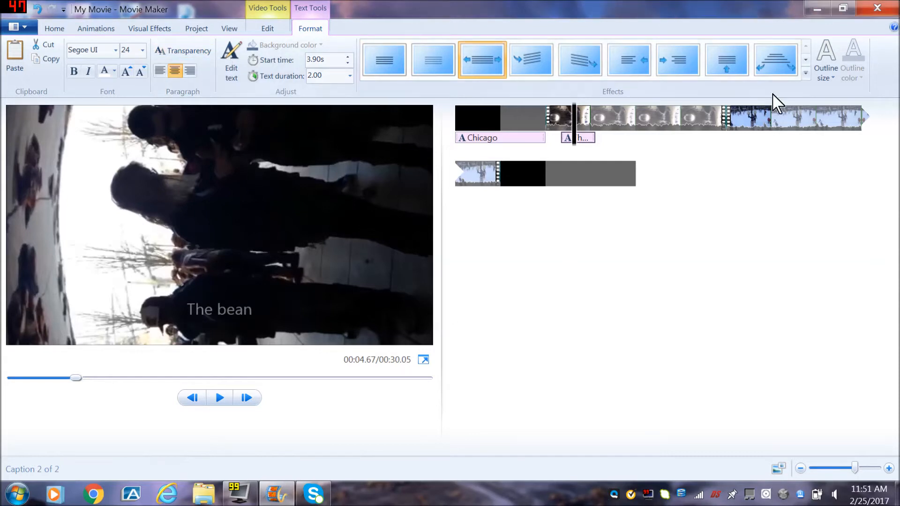
# - Try the Extra Thick and Narrow outline sizes on the caption text, and reset the outline to None
pyautogui.click(835, 84)
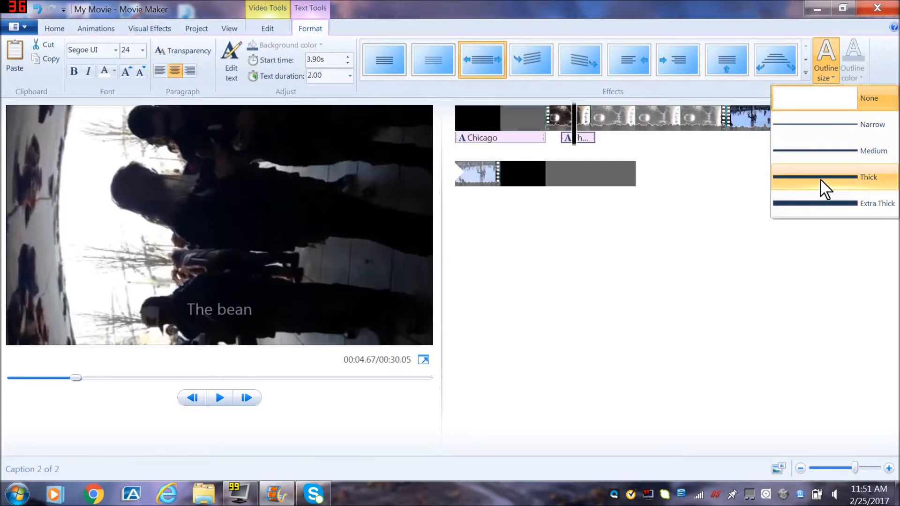
pyautogui.click(820, 206)
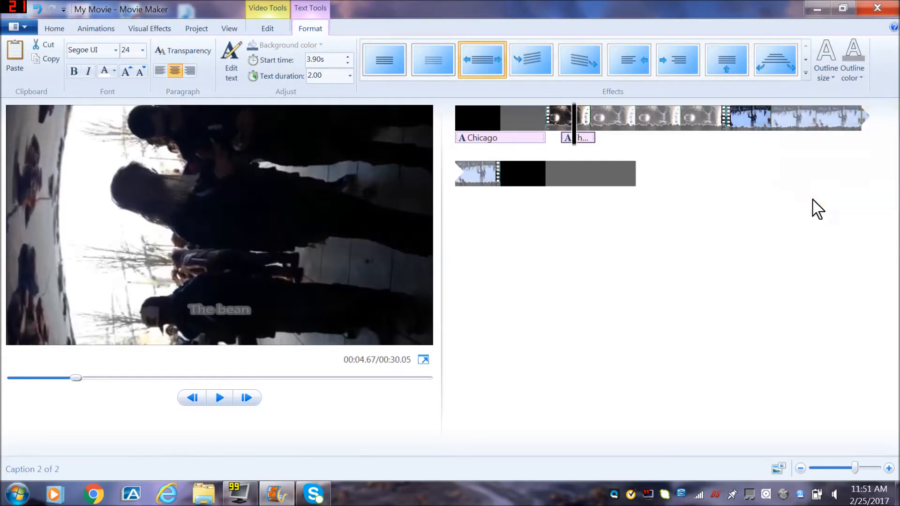
pyautogui.click(825, 80)
pyautogui.click(824, 134)
pyautogui.click(827, 69)
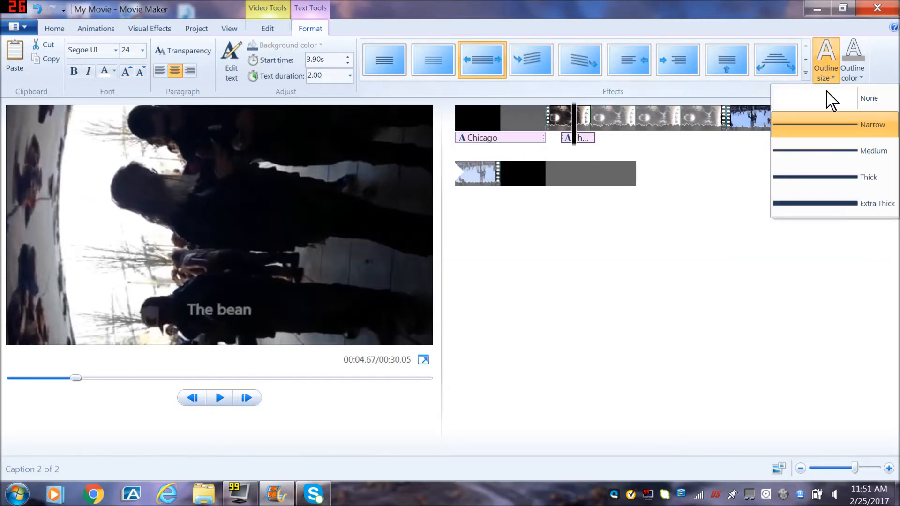
pyautogui.click(830, 102)
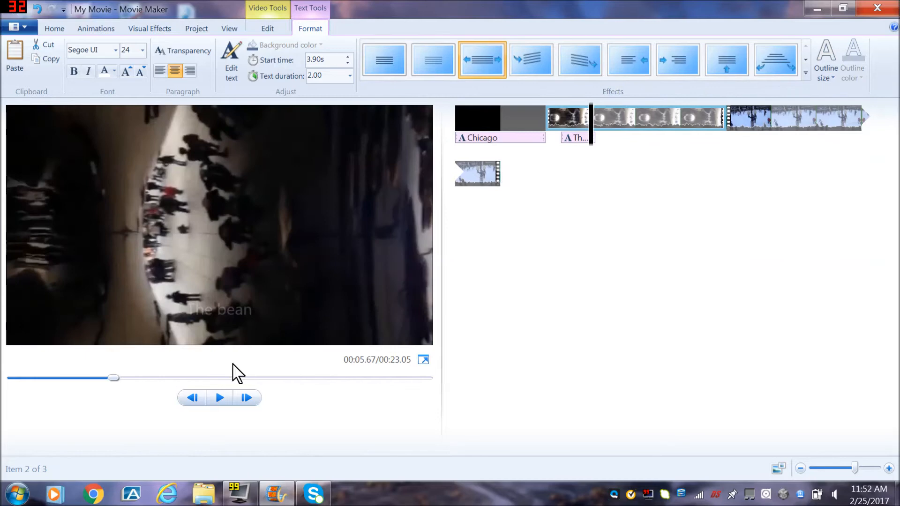
# - Rotate the first video clip left three times to stand it upright, and preview the playback
pyautogui.click(218, 398)
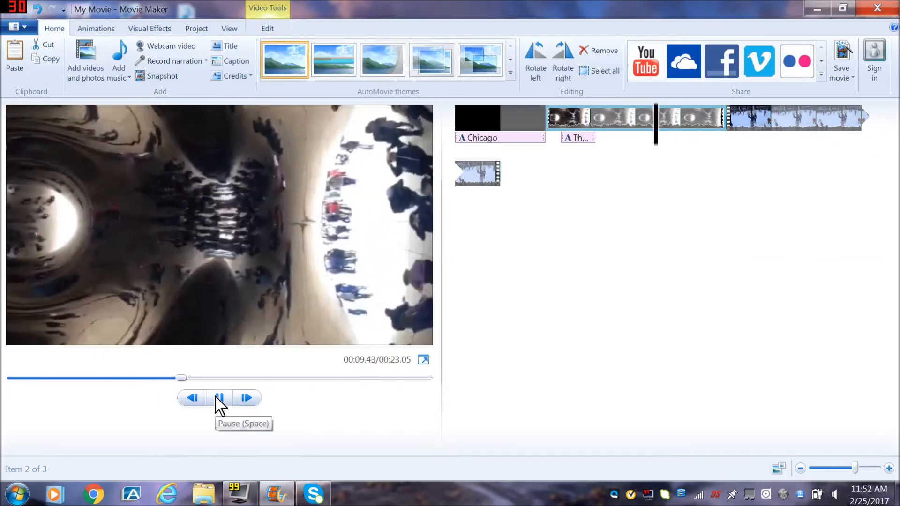
pyautogui.click(218, 398)
pyautogui.click(543, 74)
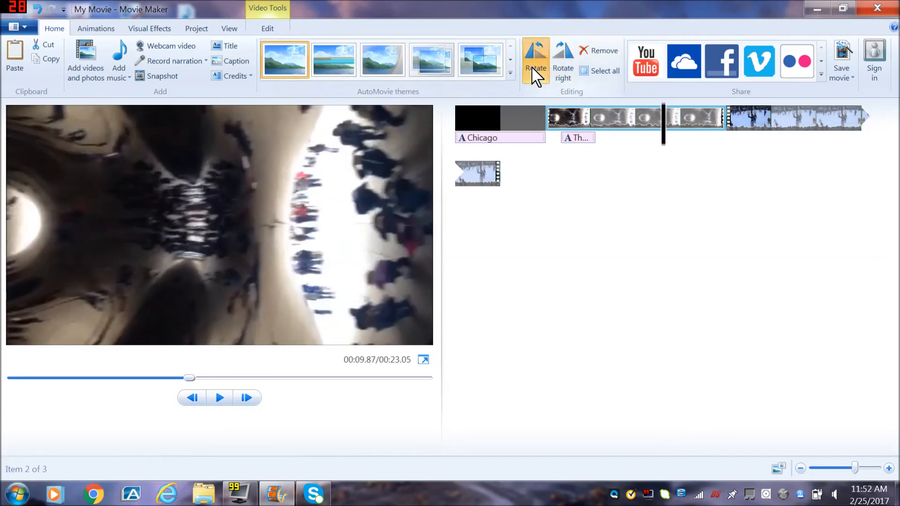
pyautogui.click(544, 74)
pyautogui.click(545, 74)
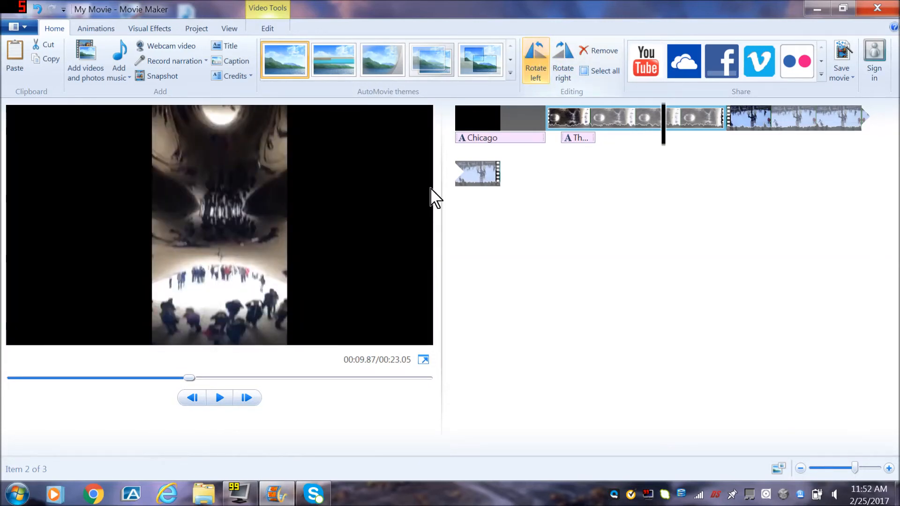
pyautogui.click(219, 397)
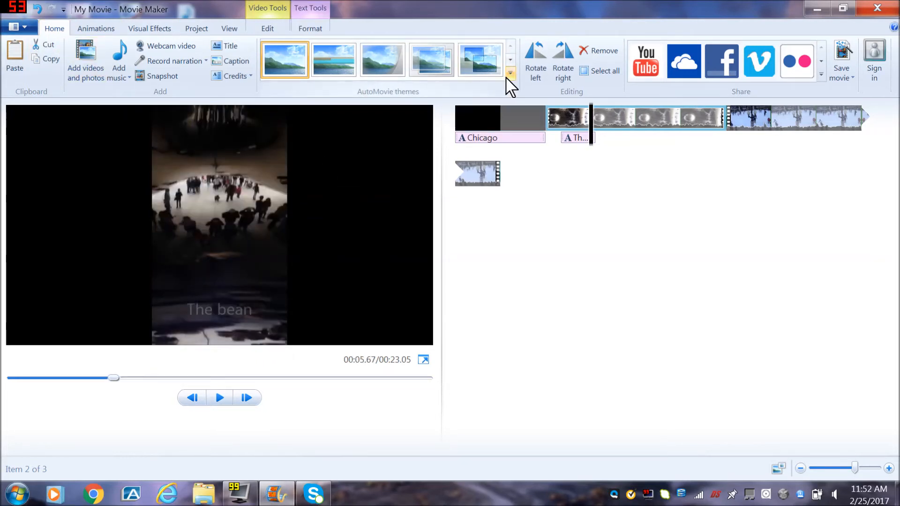
pyautogui.click(481, 65)
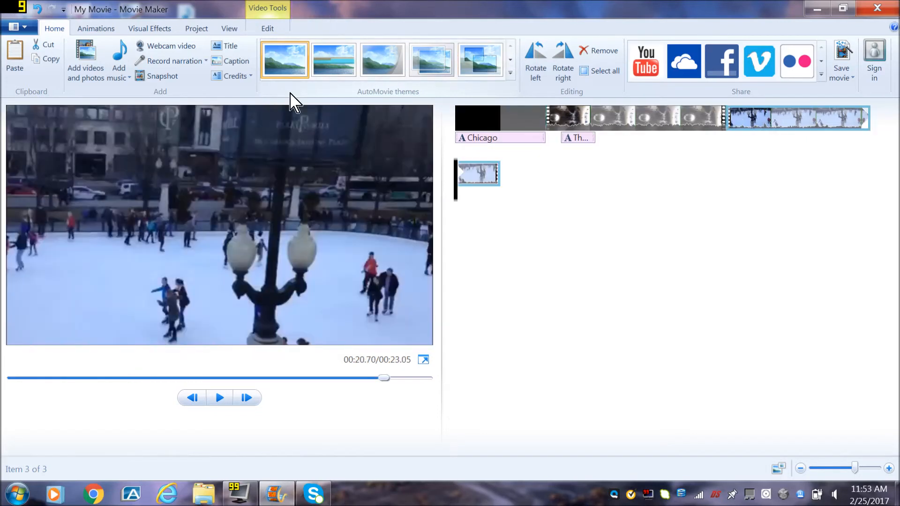
# - Add Starring credits at the end of the movie, enter the cast member's name and set the text effect to None
pyautogui.click(250, 77)
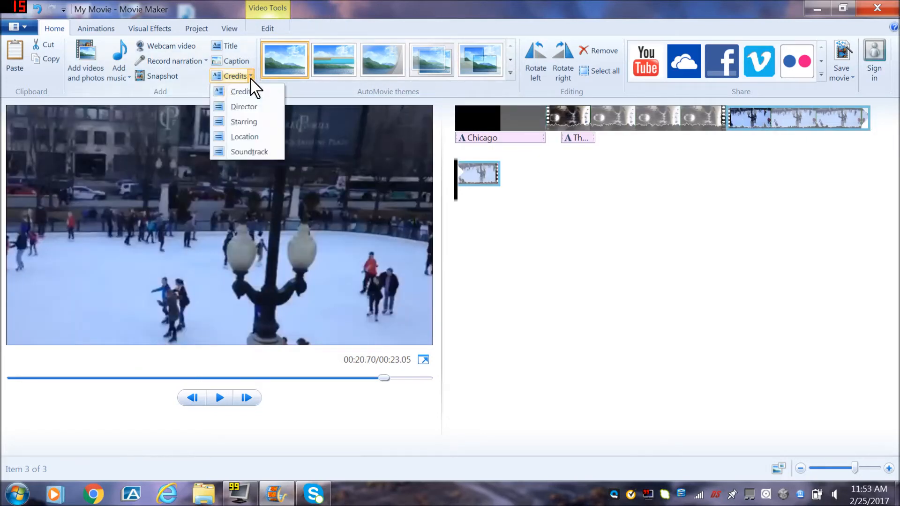
pyautogui.click(251, 125)
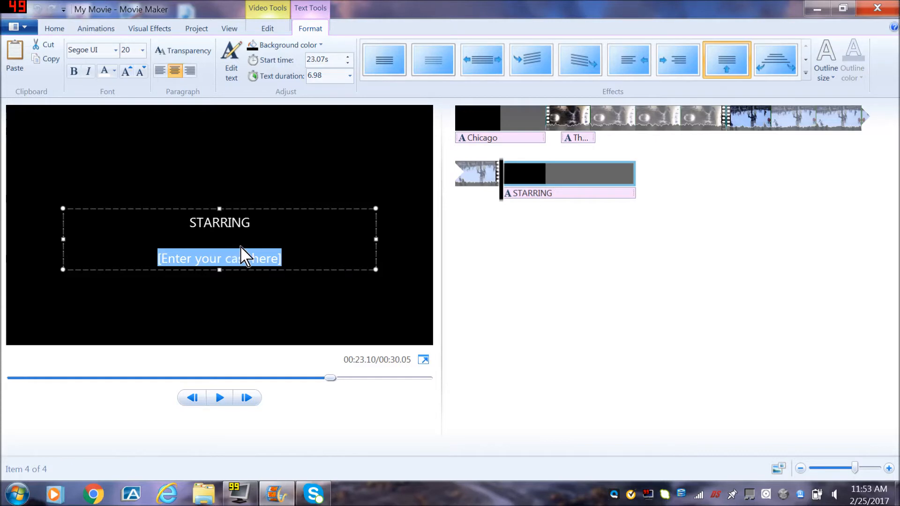
pyautogui.press('BackSpace')
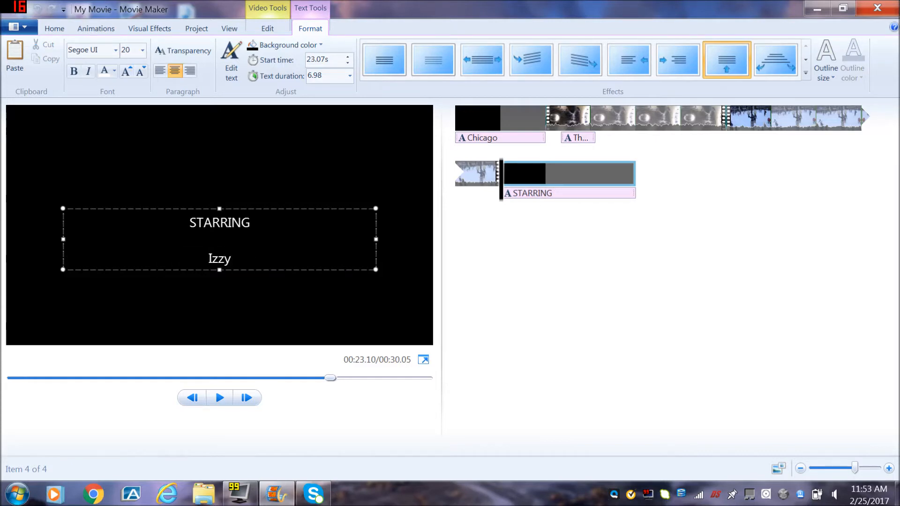
pyautogui.doubleClick(220, 224)
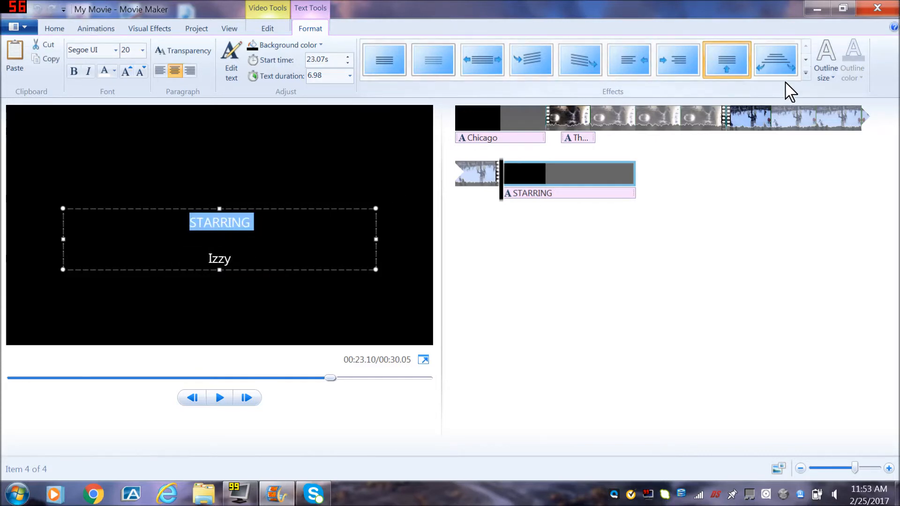
pyautogui.click(805, 73)
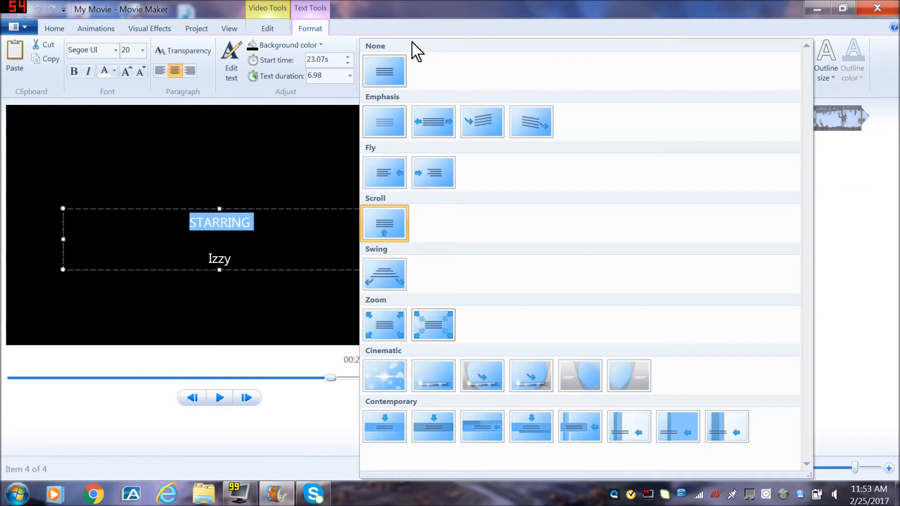
pyautogui.click(400, 69)
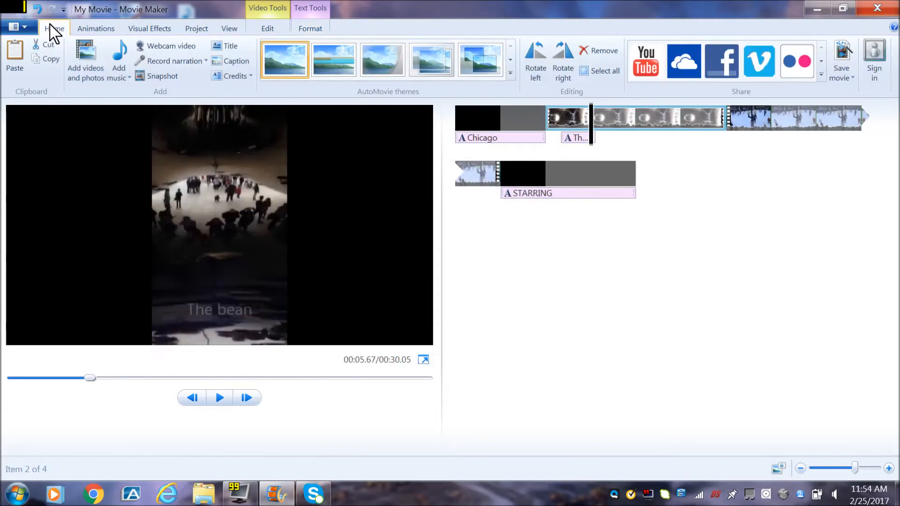
# - Apply the downward-pointing triangle transition from the Diagonals group to the start of the first video clip and preview it
pyautogui.click(97, 29)
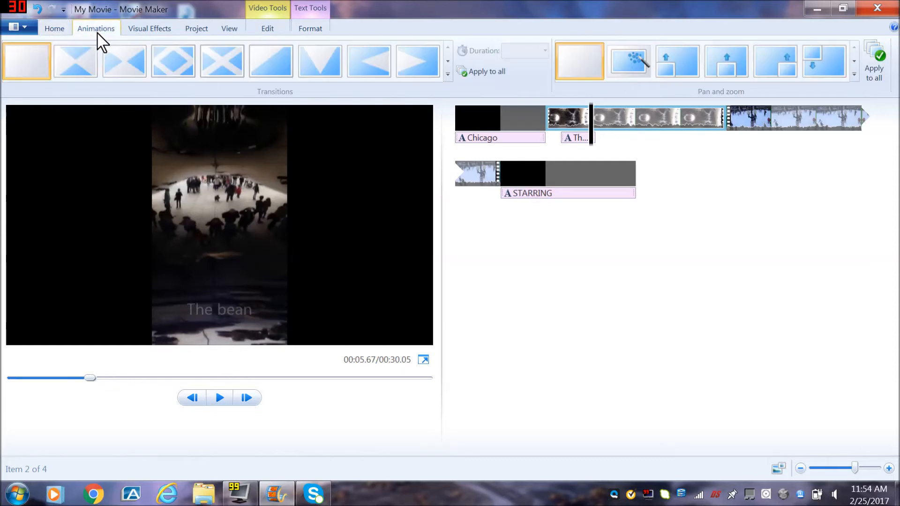
pyautogui.click(447, 74)
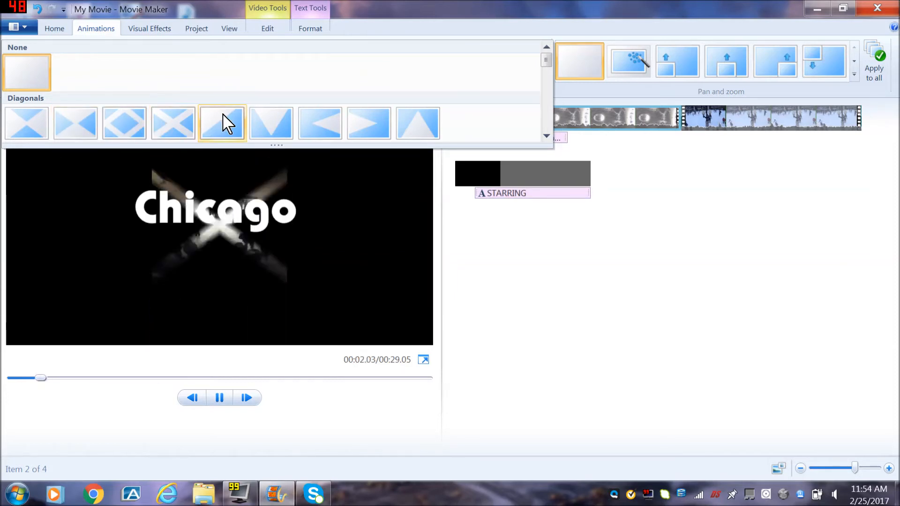
pyautogui.click(264, 123)
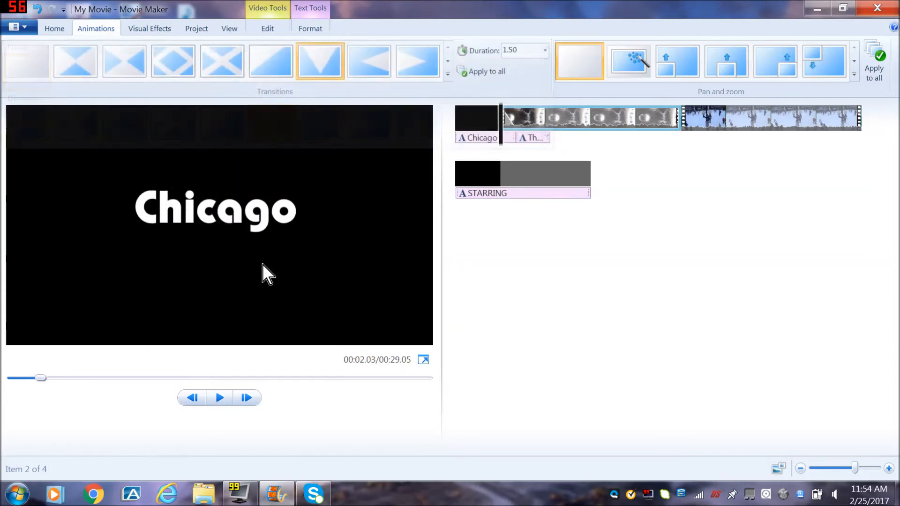
pyautogui.click(220, 399)
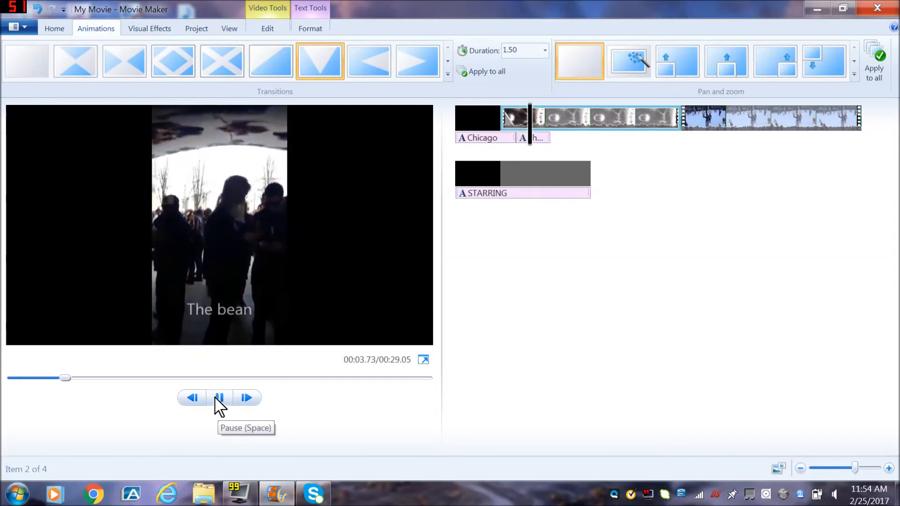
pyautogui.click(216, 398)
# - Examine the transition durations, pan and zoom animations and visual effects available for the first video clip
pyautogui.click(545, 51)
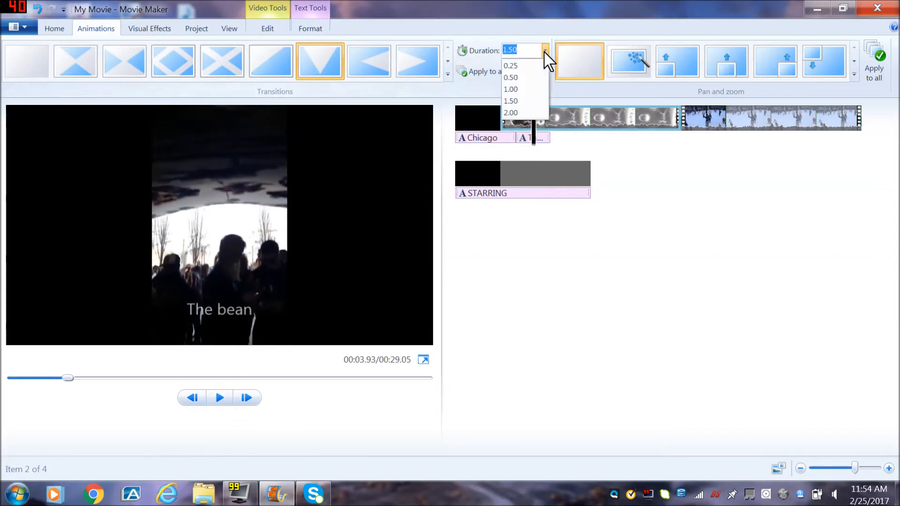
pyautogui.click(544, 51)
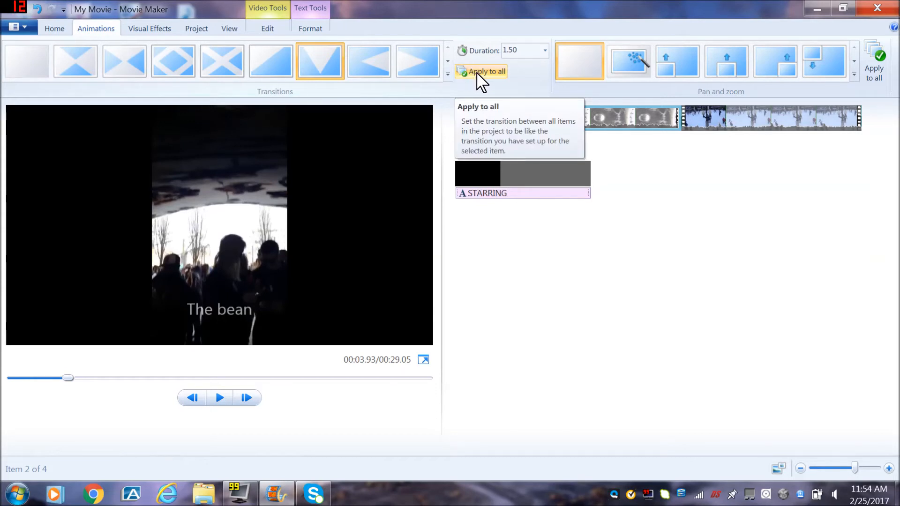
pyautogui.click(854, 76)
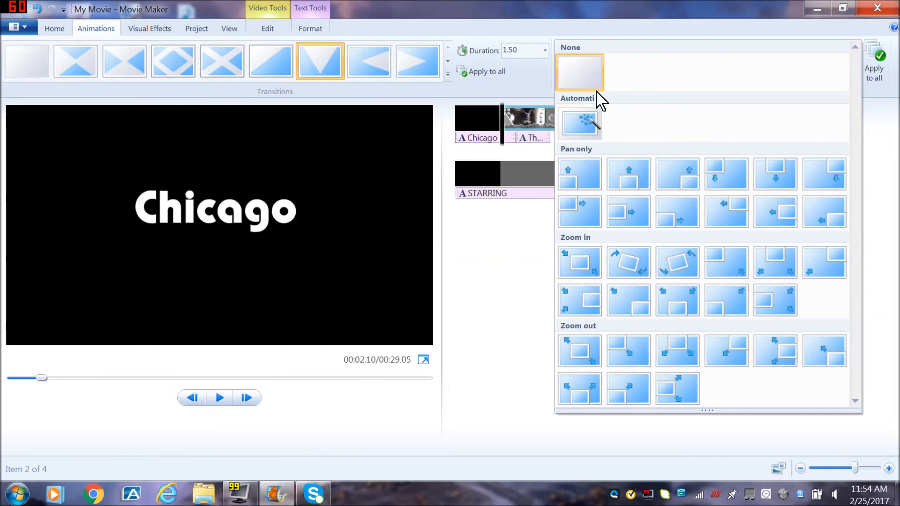
pyautogui.click(581, 79)
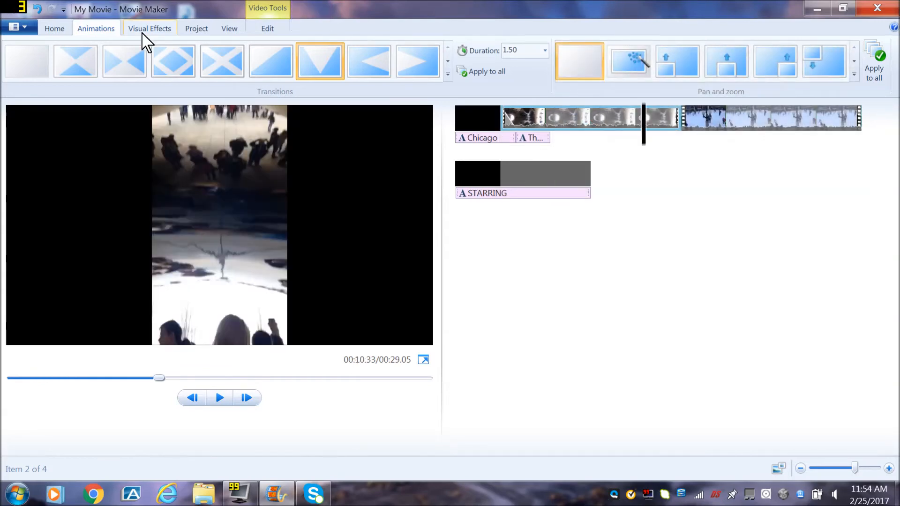
pyautogui.click(150, 29)
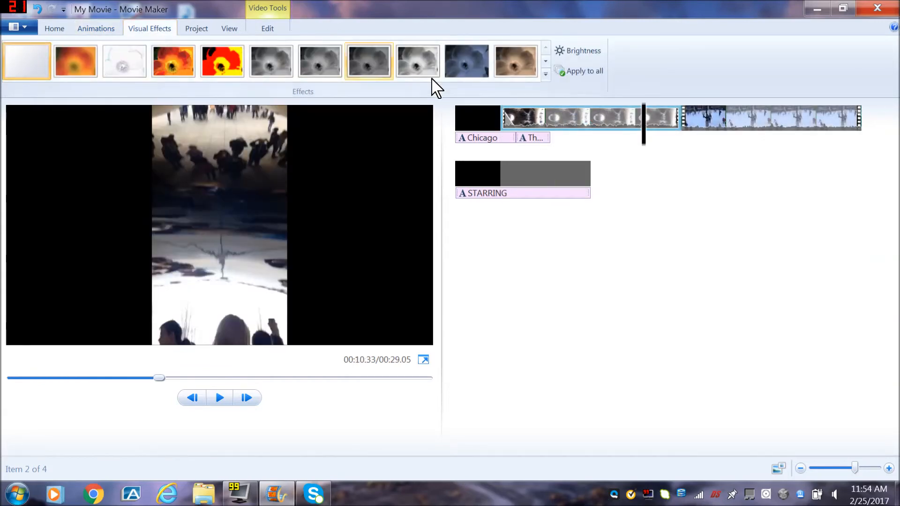
pyautogui.click(547, 78)
pyautogui.scroll(-5, 544, 85)
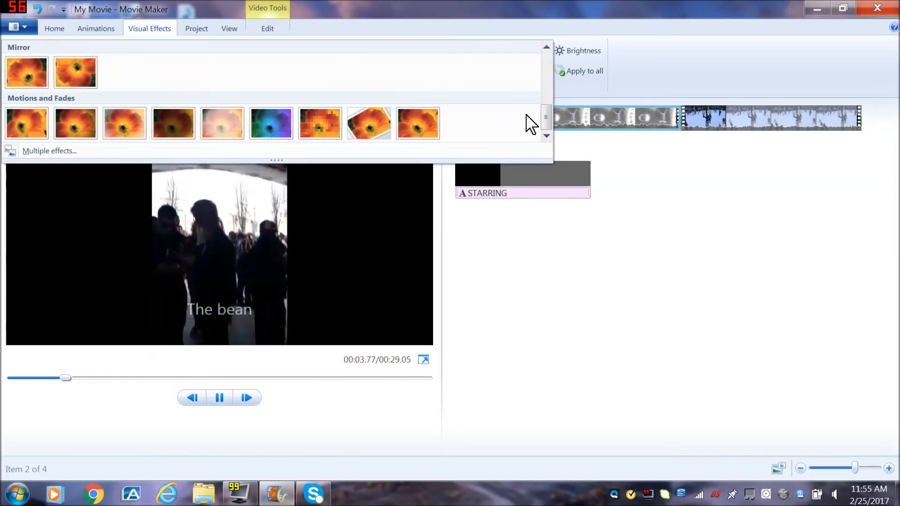
pyautogui.moveTo(546, 119); pyautogui.dragTo(549, 76)
pyautogui.click(678, 195)
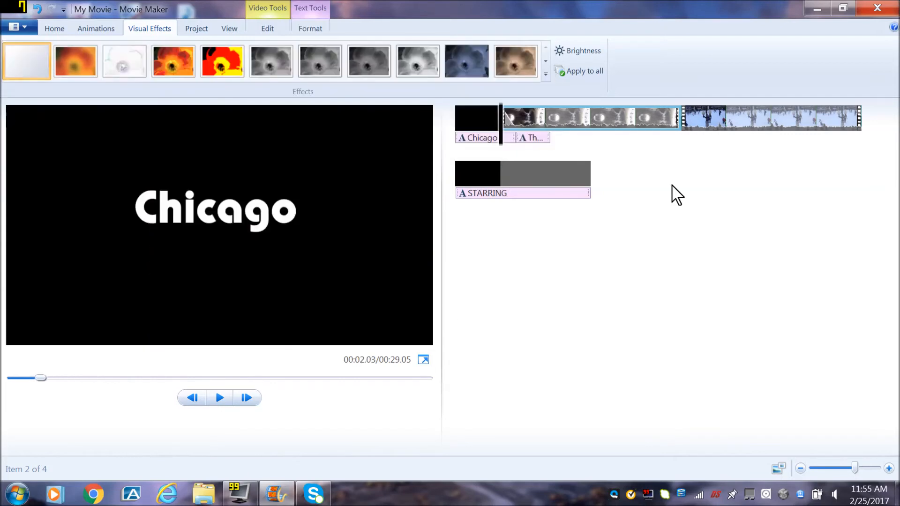
# - Try a higher brightness on the first video clip, and return it to the middle setting
pyautogui.click(579, 51)
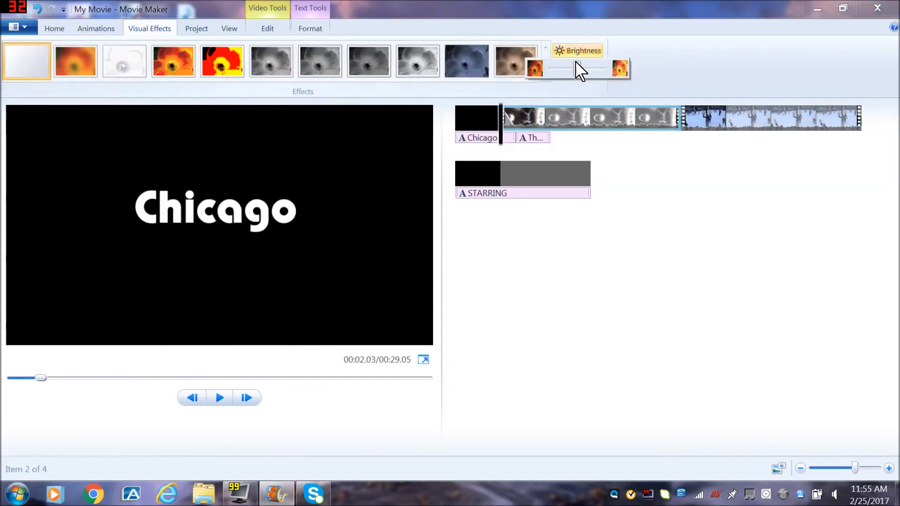
pyautogui.click(501, 144)
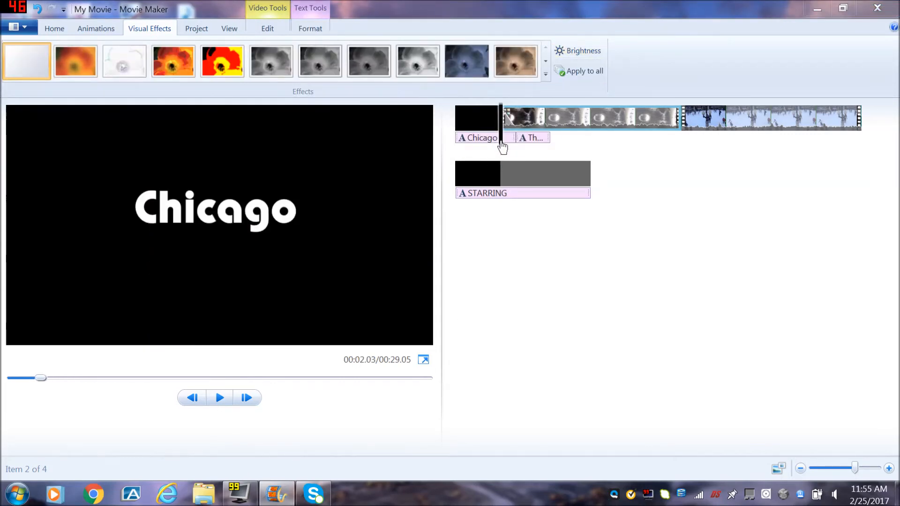
pyautogui.click(584, 140)
pyautogui.click(586, 52)
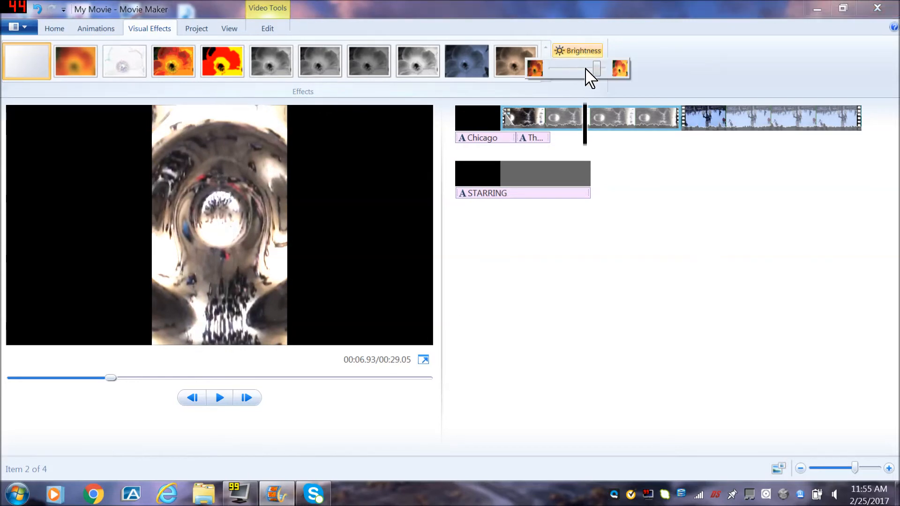
pyautogui.moveTo(599, 71); pyautogui.dragTo(578, 78)
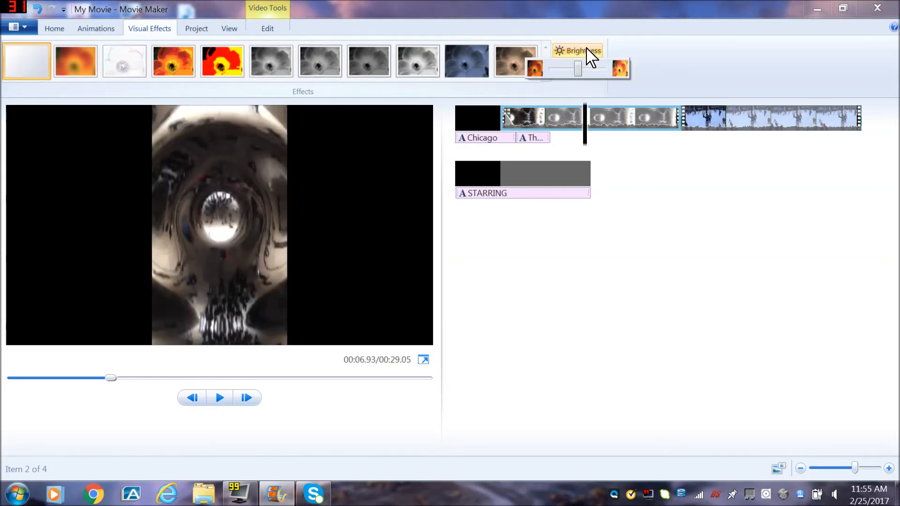
pyautogui.click(637, 46)
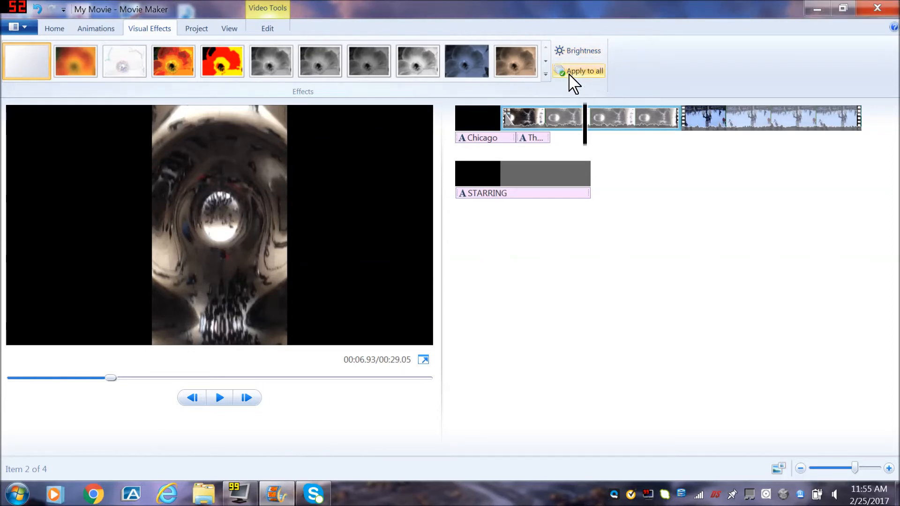
pyautogui.click(196, 28)
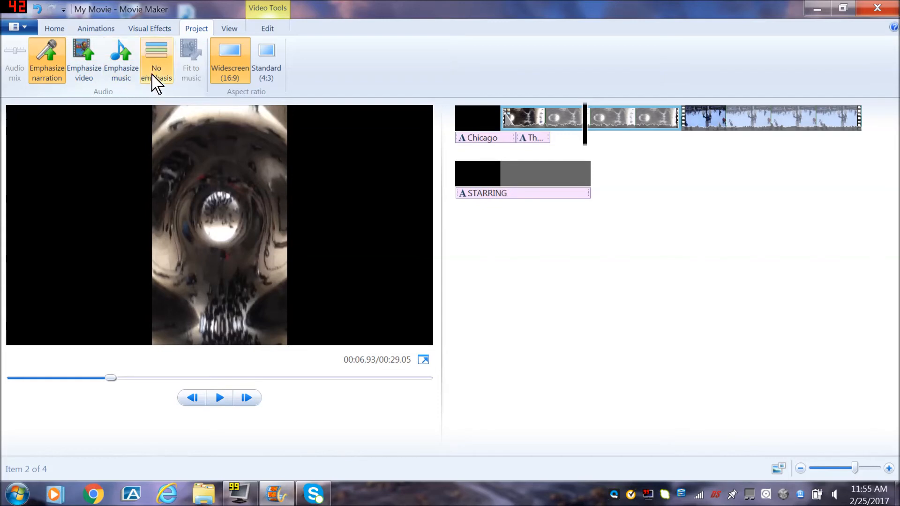
pyautogui.click(223, 29)
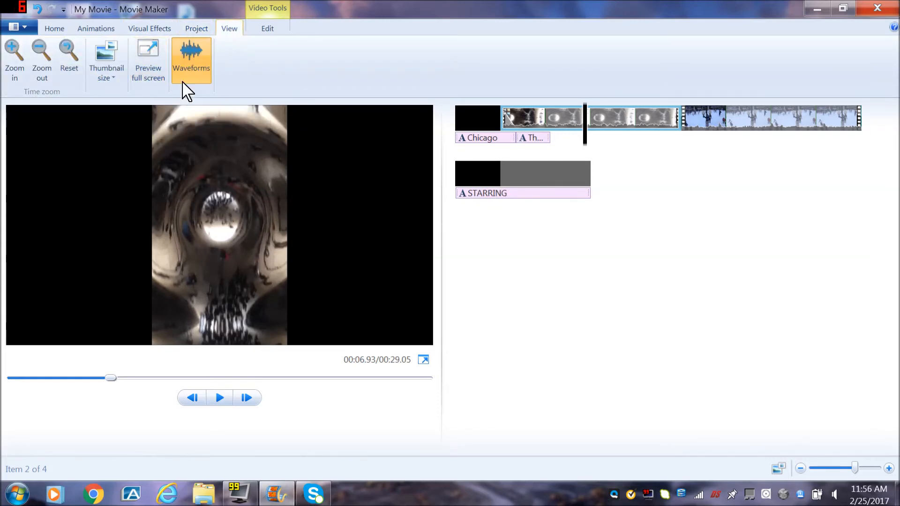
# - Examine the clips and captions at a larger timeline zoom, restore the previous zoom, and check the thumbnail size options
pyautogui.click(16, 75)
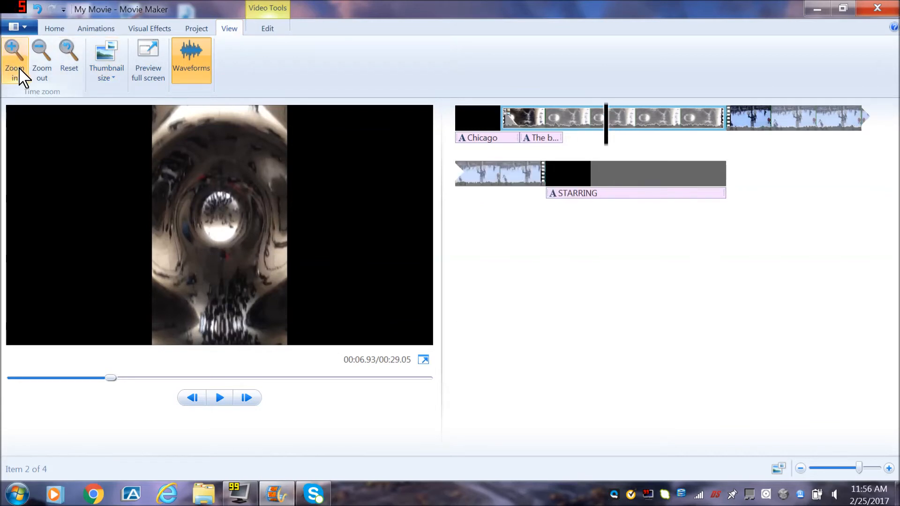
pyautogui.click(19, 78)
pyautogui.click(592, 123)
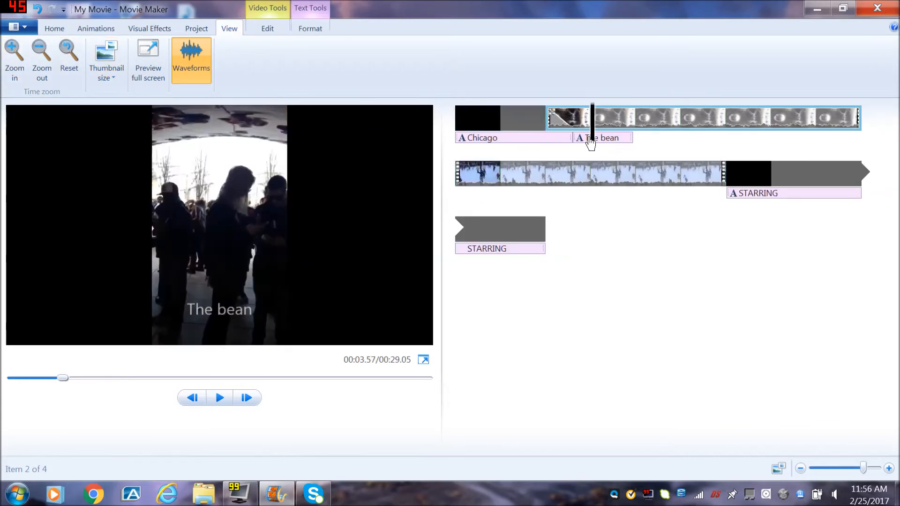
pyautogui.moveTo(590, 135); pyautogui.dragTo(582, 185)
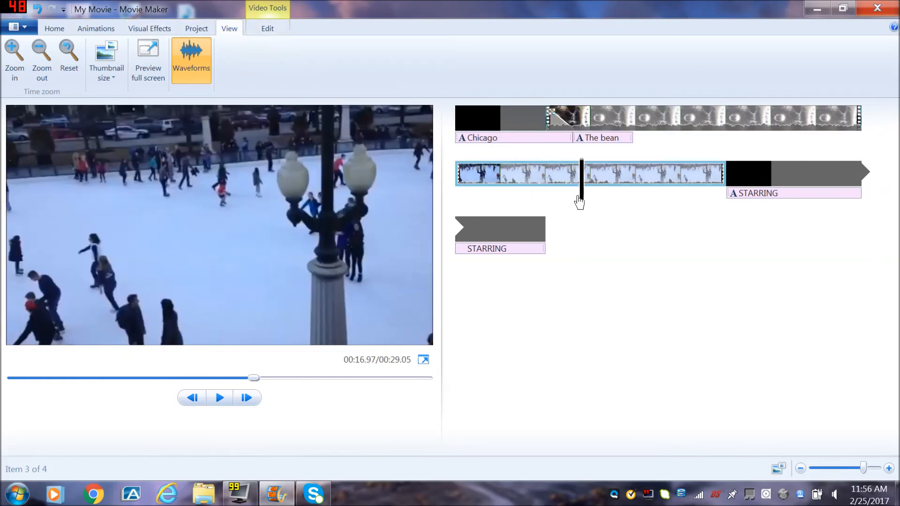
pyautogui.click(569, 140)
pyautogui.click(47, 71)
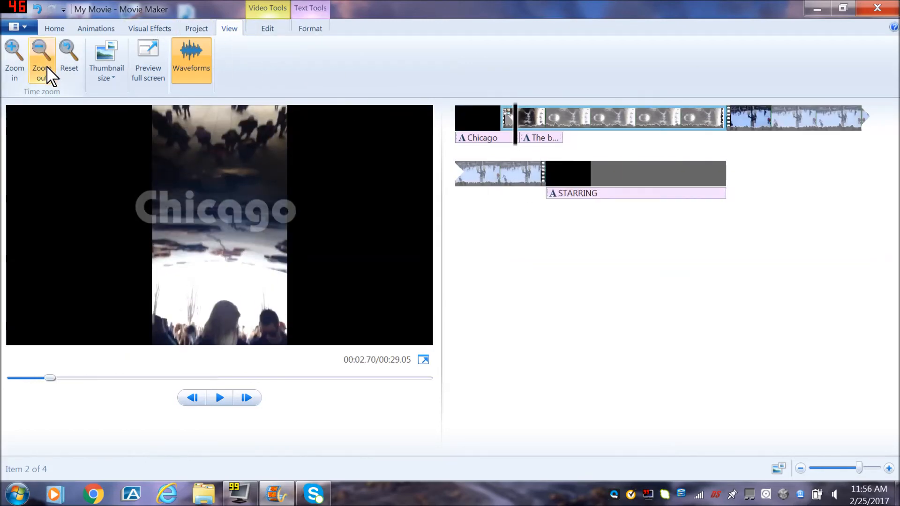
pyautogui.click(47, 69)
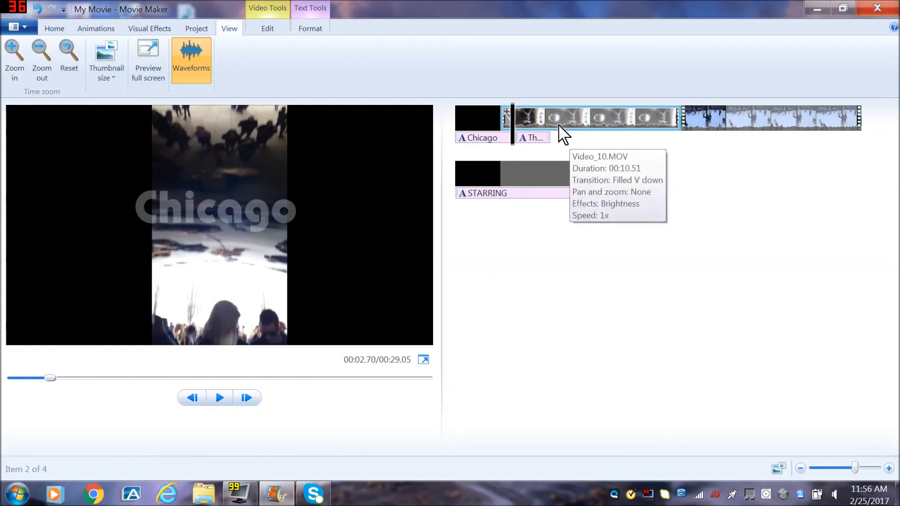
pyautogui.click(106, 75)
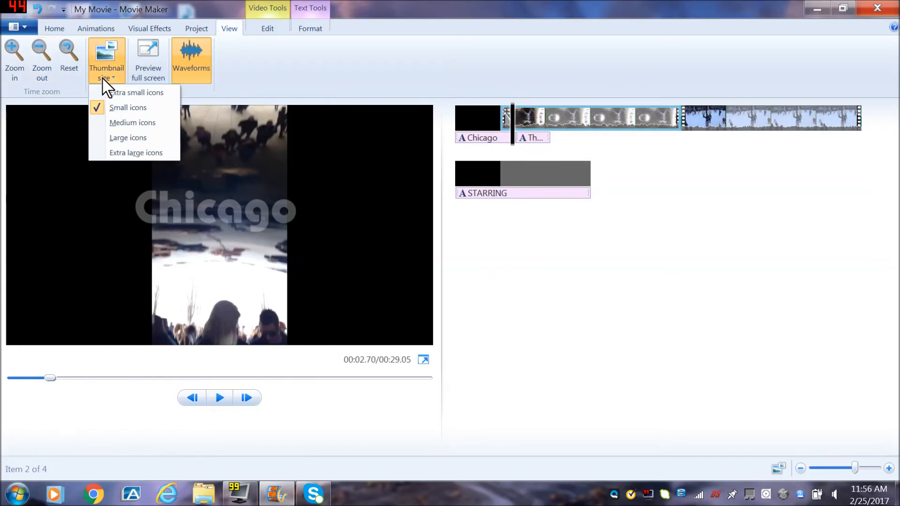
pyautogui.click(105, 79)
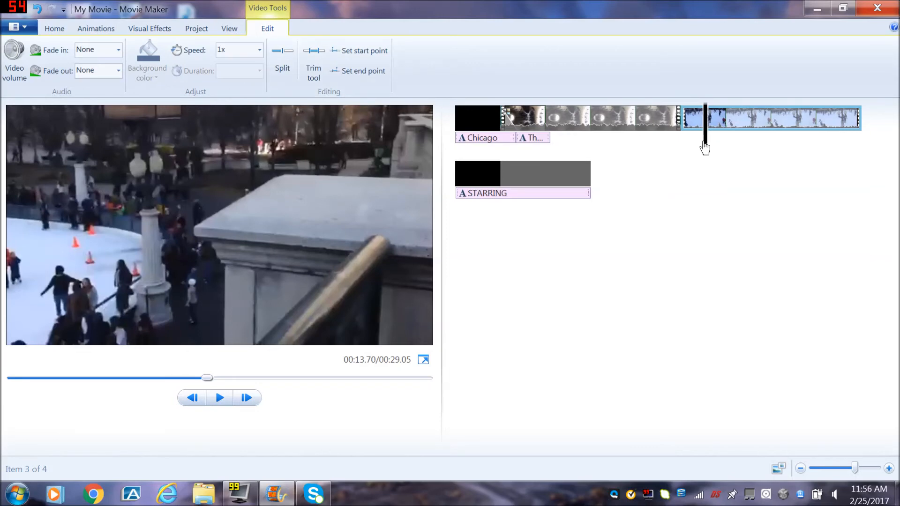
# - Trim the ice-skating clip with a start point at about 1.03 s and an end point at about 8.77 s of its footage
pyautogui.moveTo(703, 147)
pyautogui.mouseDown()
pyautogui.moveTo(683, 148)
pyautogui.moveTo(701, 146)
pyautogui.mouseUp()
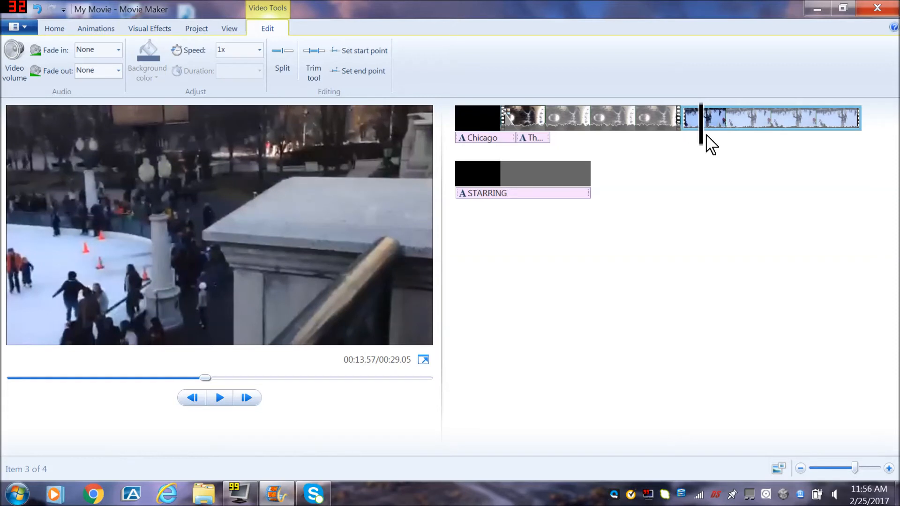
pyautogui.click(354, 60)
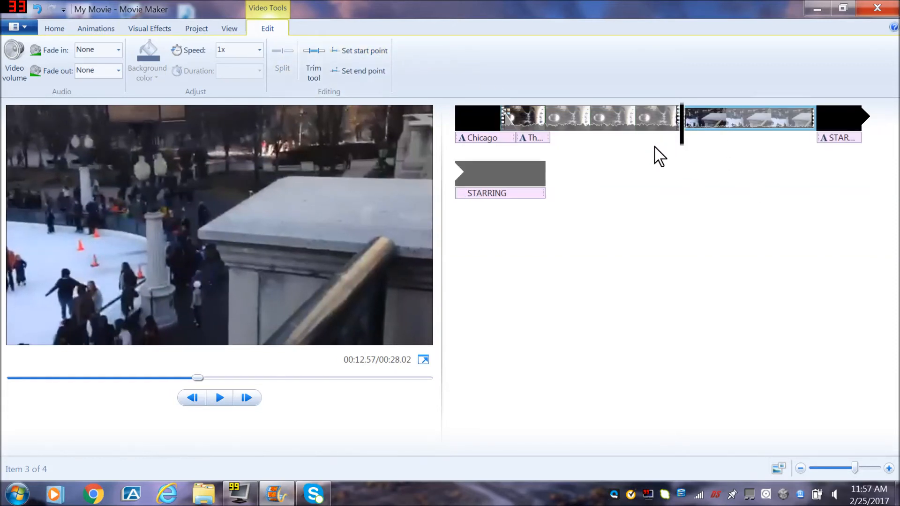
pyautogui.moveTo(681, 149); pyautogui.dragTo(805, 149)
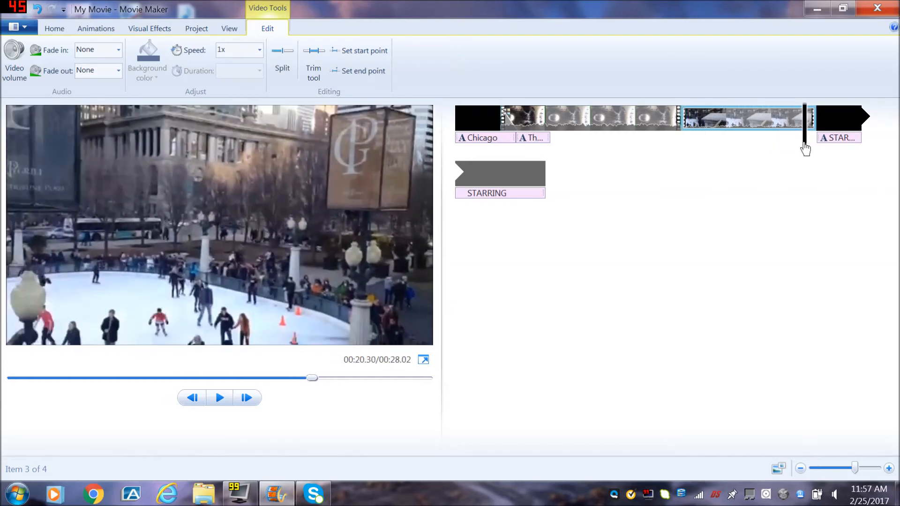
pyautogui.click(365, 69)
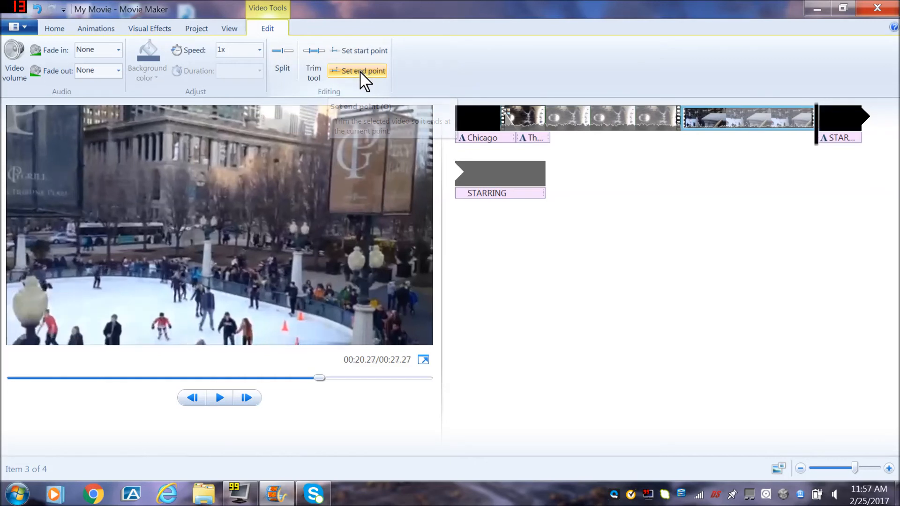
pyautogui.click(807, 117)
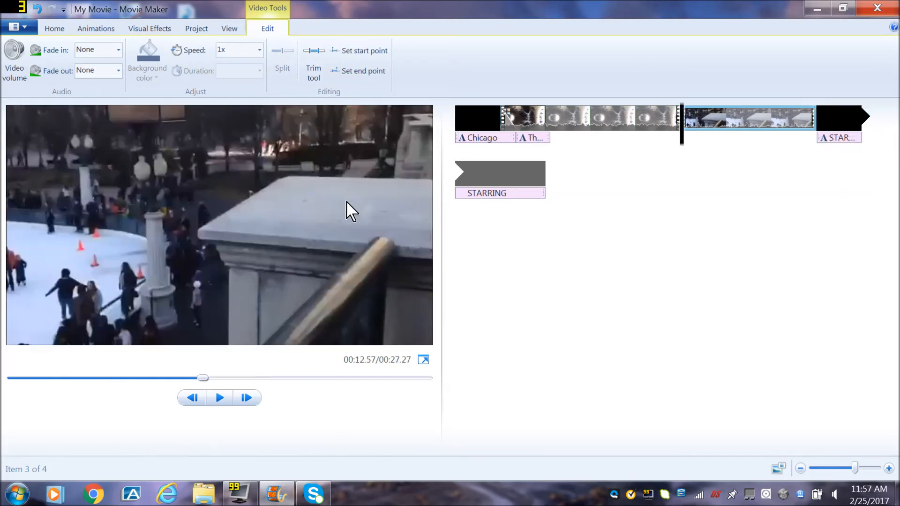
pyautogui.click(321, 68)
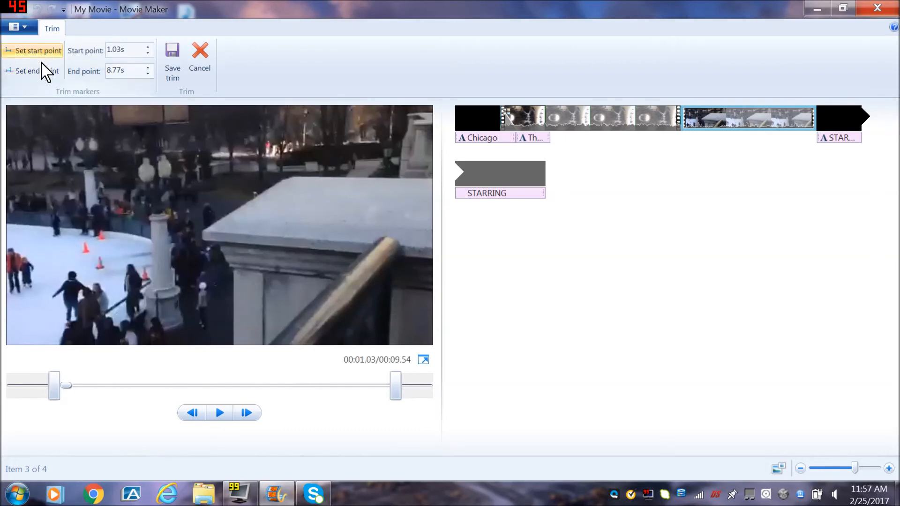
pyautogui.moveTo(51, 392); pyautogui.dragTo(71, 398)
pyautogui.click(202, 63)
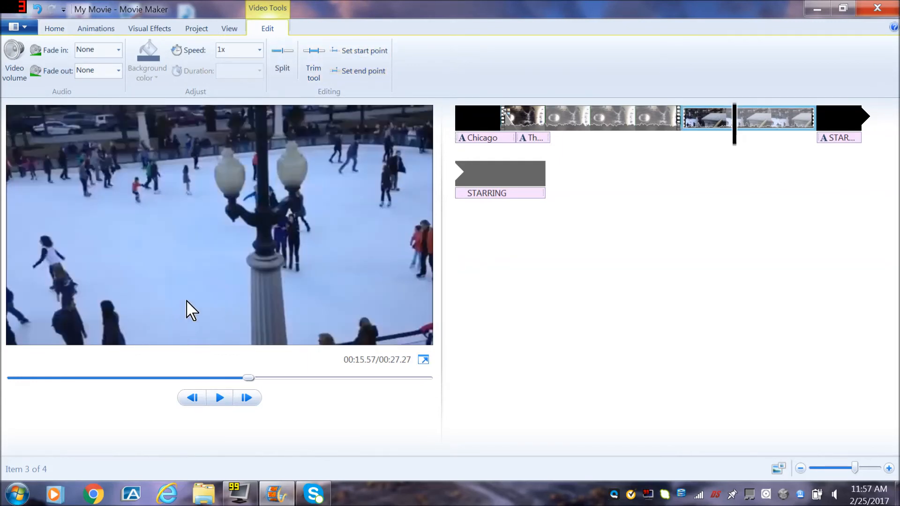
# - Split the ice-skating clip at about 17.80 s and again at about 18.87 s on the movie timeline
pyautogui.moveTo(735, 140); pyautogui.dragTo(776, 142)
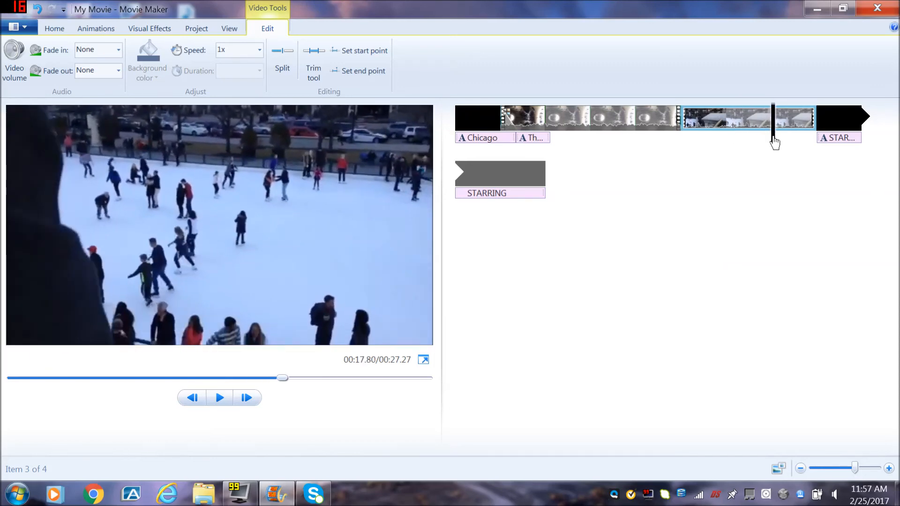
pyautogui.click(284, 74)
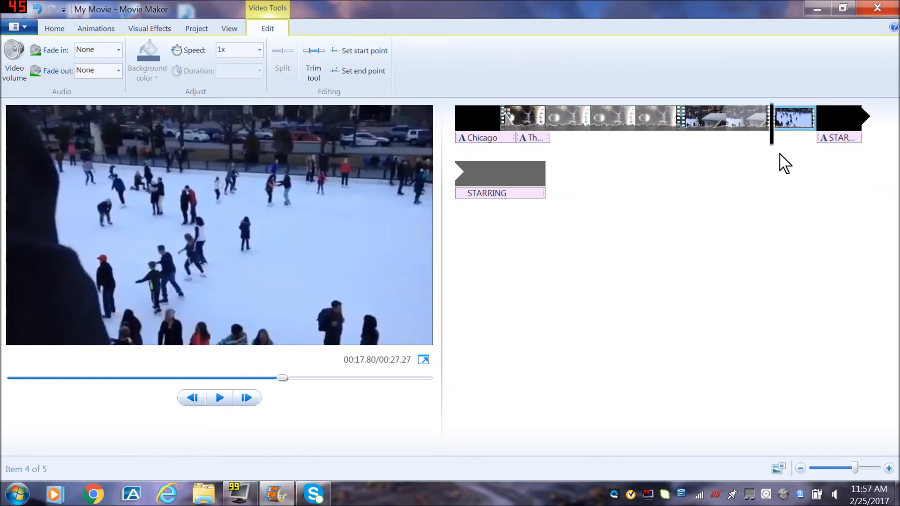
pyautogui.moveTo(773, 148); pyautogui.dragTo(792, 147)
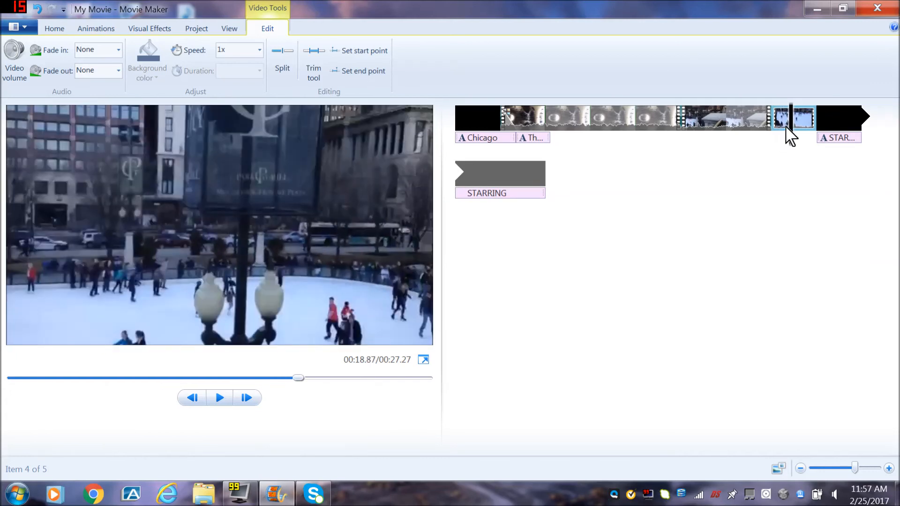
pyautogui.click(279, 64)
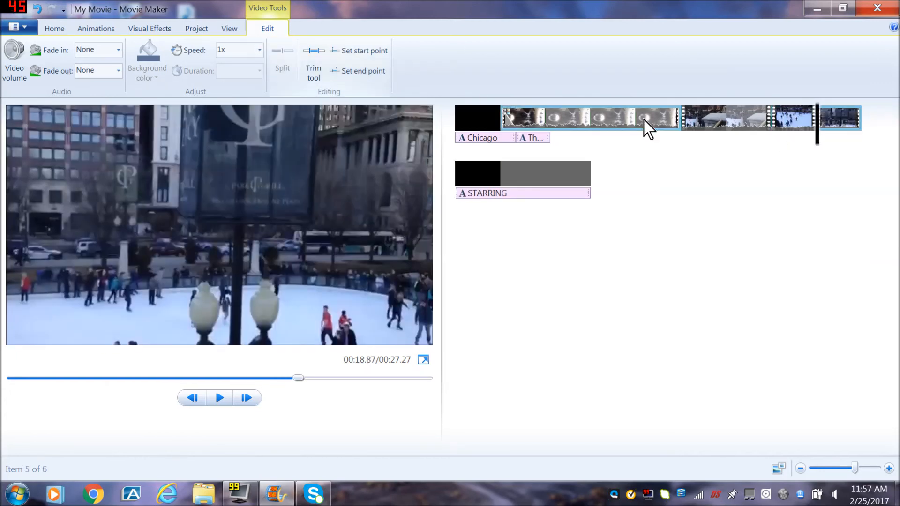
# - Remove the short middle segment of the ice-skating clip between the two splits
pyautogui.rightClick(788, 129)
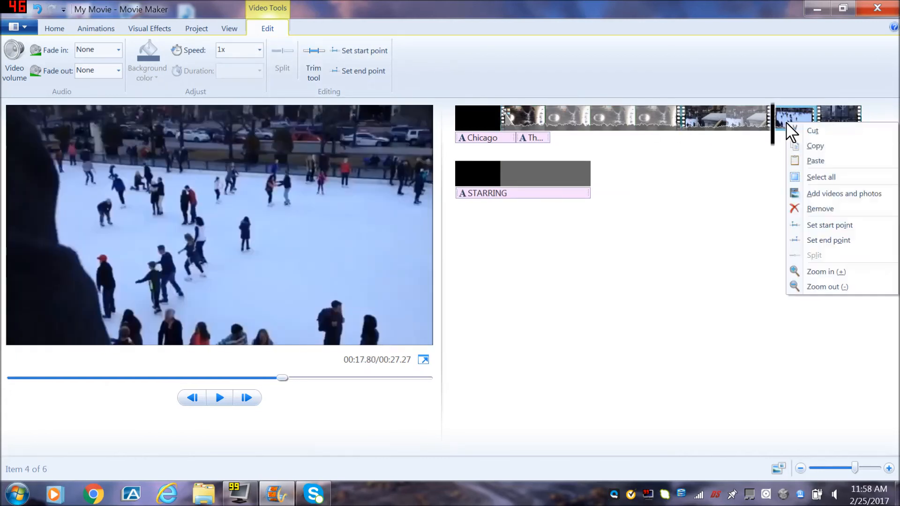
pyautogui.click(819, 209)
pyautogui.moveTo(782, 150)
pyautogui.mouseDown()
pyautogui.moveTo(750, 150)
pyautogui.moveTo(784, 145)
pyautogui.moveTo(770, 145)
pyautogui.mouseUp()
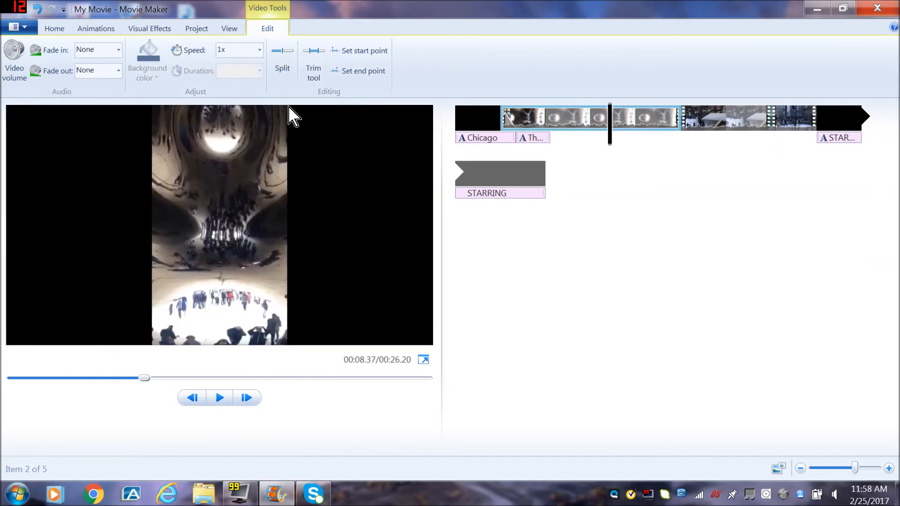
# - Set the audio fade-in of the first ice-skating segment to Fast and lower its video volume to about a quarter
pyautogui.click(260, 50)
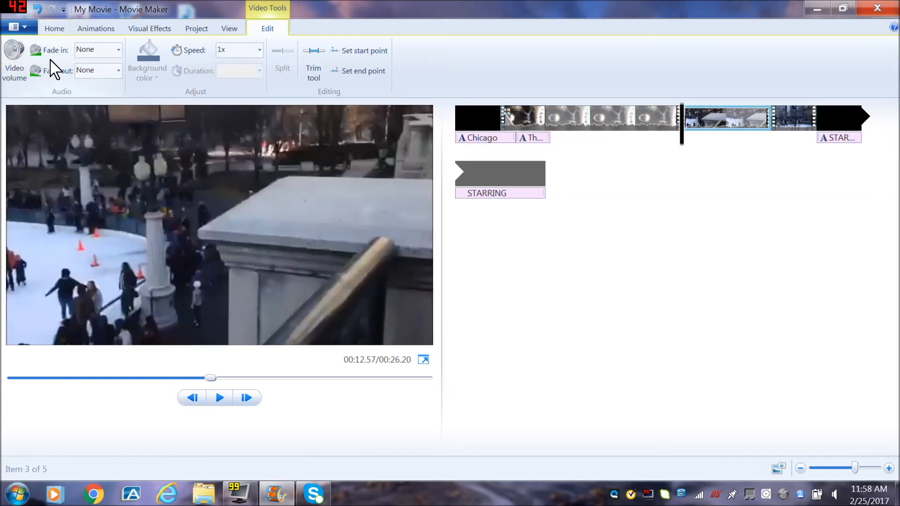
pyautogui.click(118, 51)
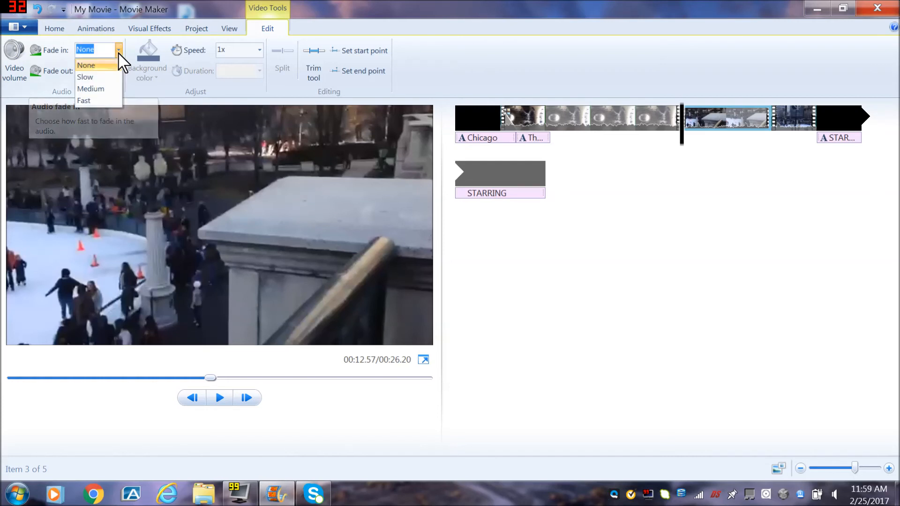
pyautogui.click(95, 101)
pyautogui.click(54, 75)
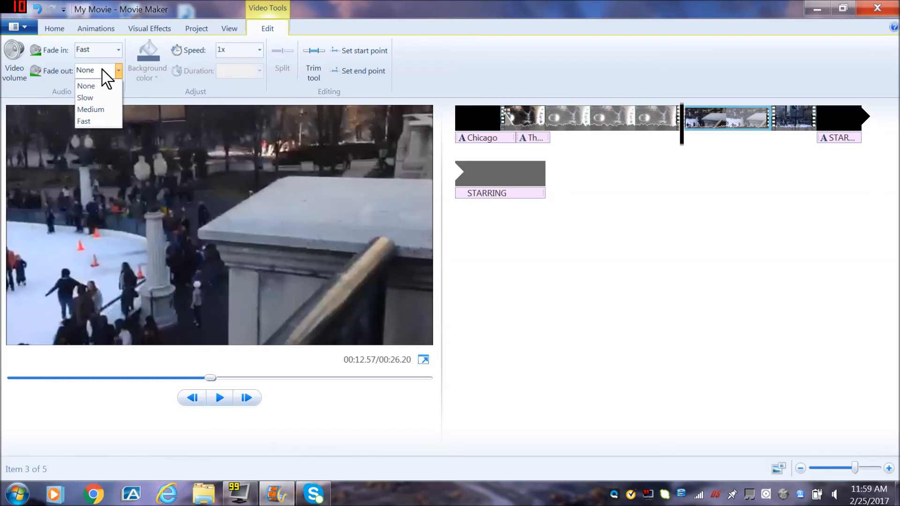
pyautogui.click(57, 86)
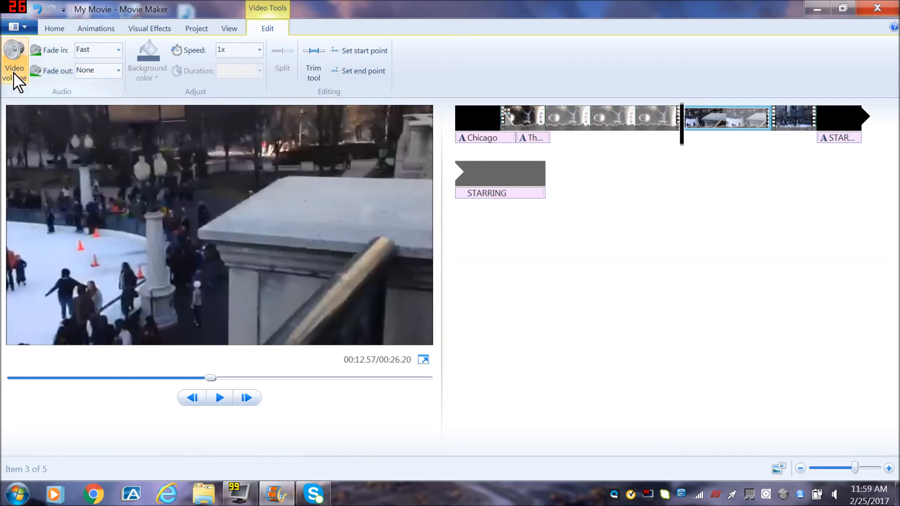
pyautogui.click(17, 82)
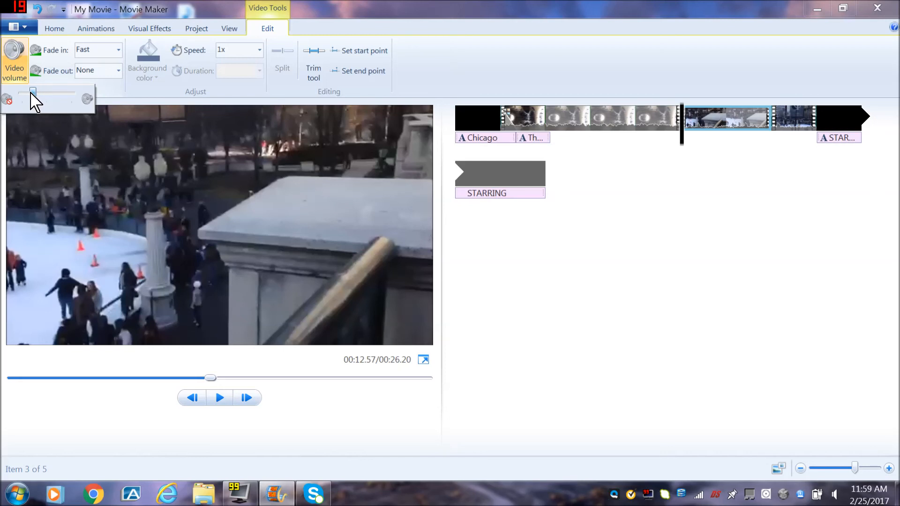
# - Split the first video clip, showing the bean, at about 8.13 s on the movie timeline
pyautogui.click(613, 120)
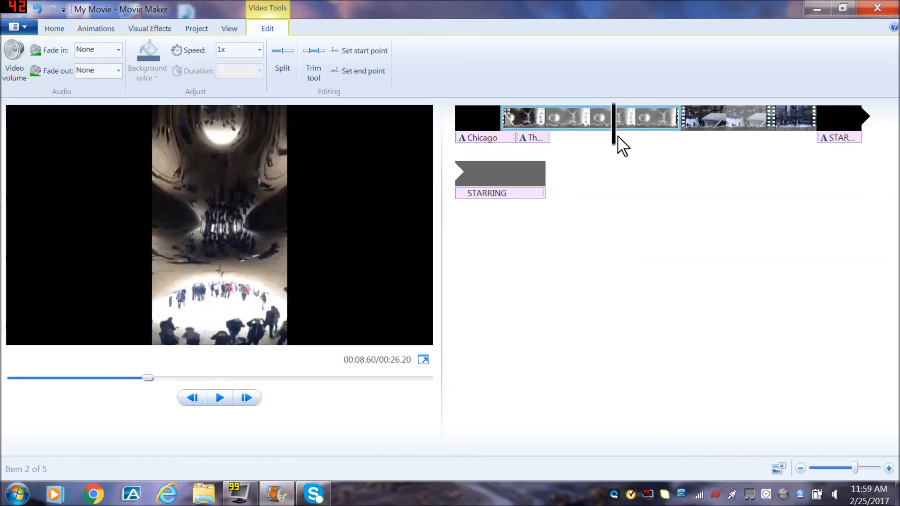
pyautogui.moveTo(614, 141); pyautogui.dragTo(606, 122)
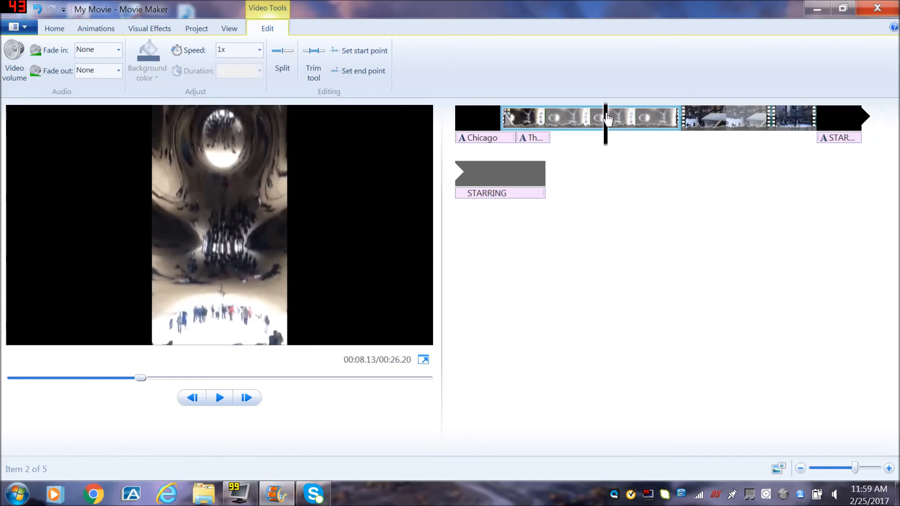
pyautogui.rightClick(606, 116)
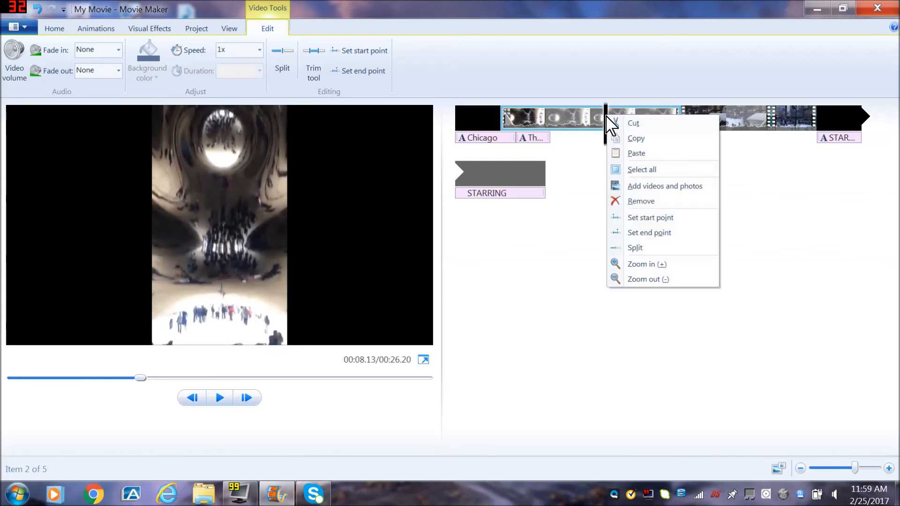
pyautogui.click(642, 249)
# - Trim the second bean segment by setting its start point at about 9.67 s and then its end point at about 10.10 s on the timeline
pyautogui.moveTo(637, 145); pyautogui.dragTo(669, 139)
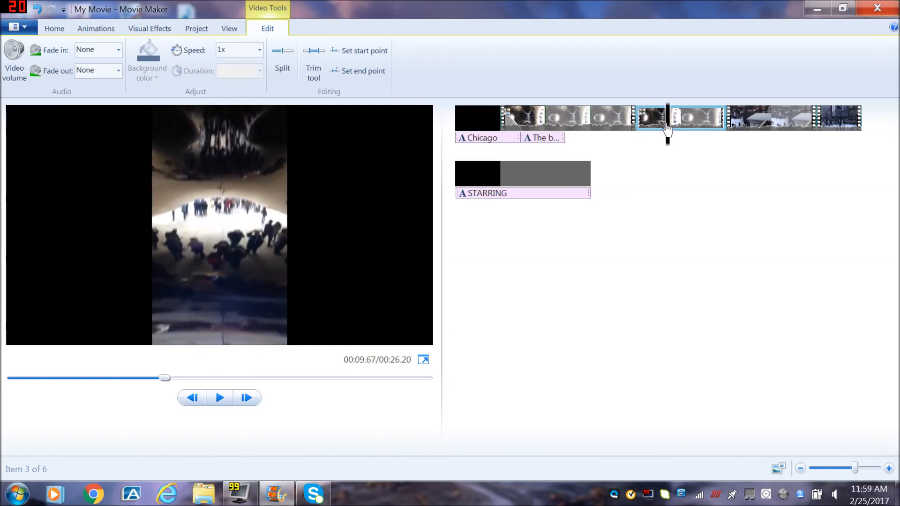
pyautogui.click(365, 50)
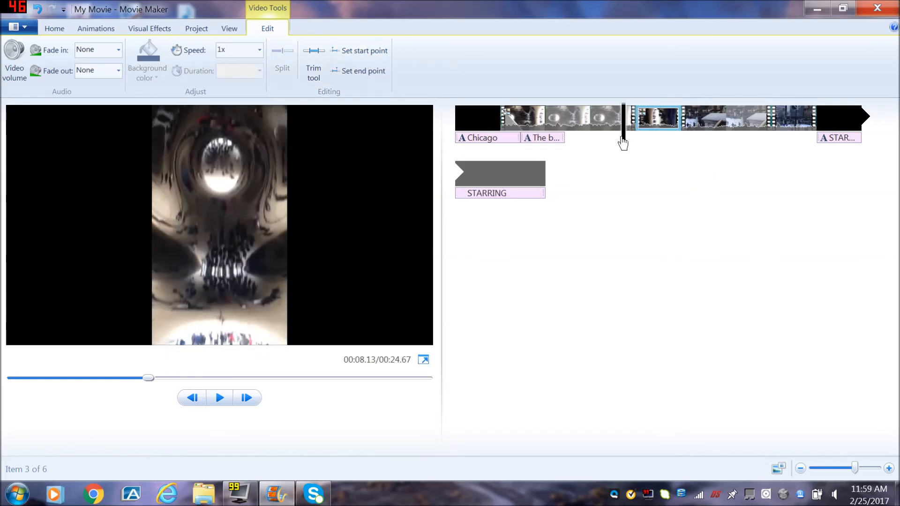
pyautogui.moveTo(623, 143); pyautogui.dragTo(669, 132)
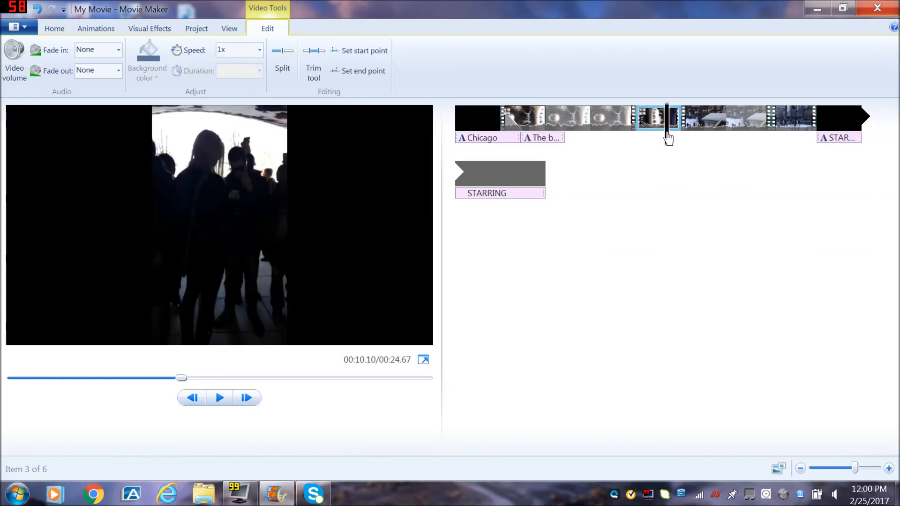
pyautogui.click(366, 75)
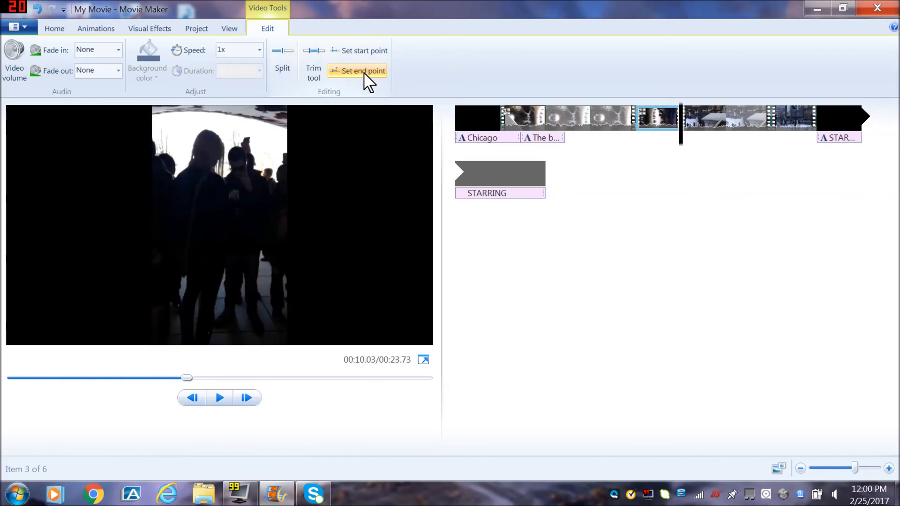
# - Review the opening title, bean caption and closing credits on the timeline, and check the available settings for saving the movie
pyautogui.moveTo(682, 143); pyautogui.dragTo(639, 142)
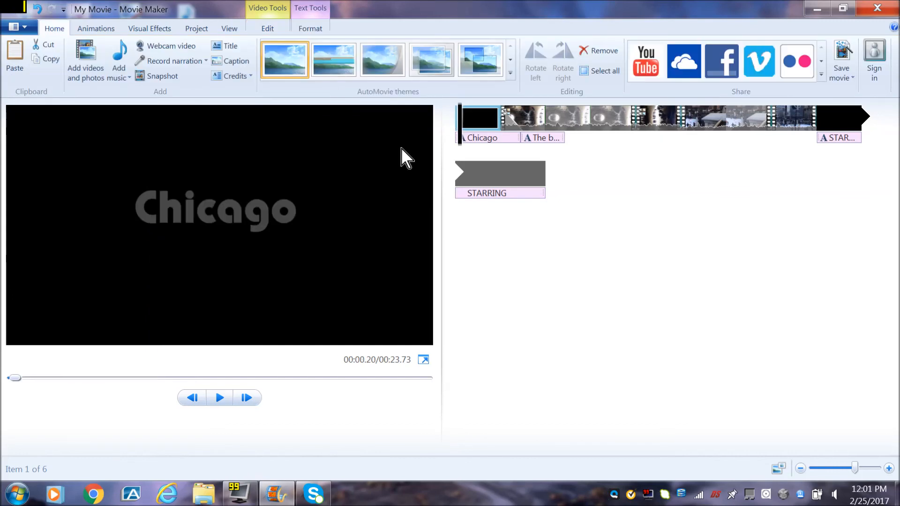
pyautogui.moveTo(462, 143); pyautogui.dragTo(485, 144)
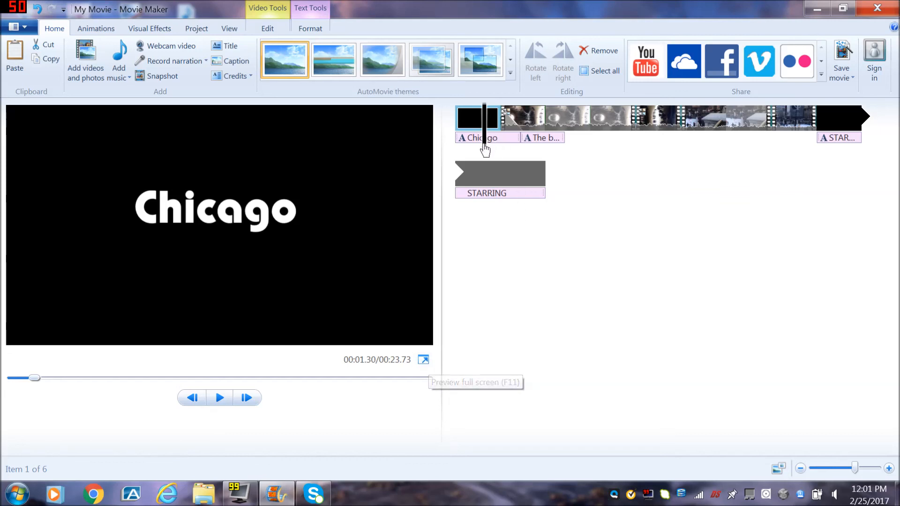
pyautogui.moveTo(484, 149); pyautogui.dragTo(559, 149)
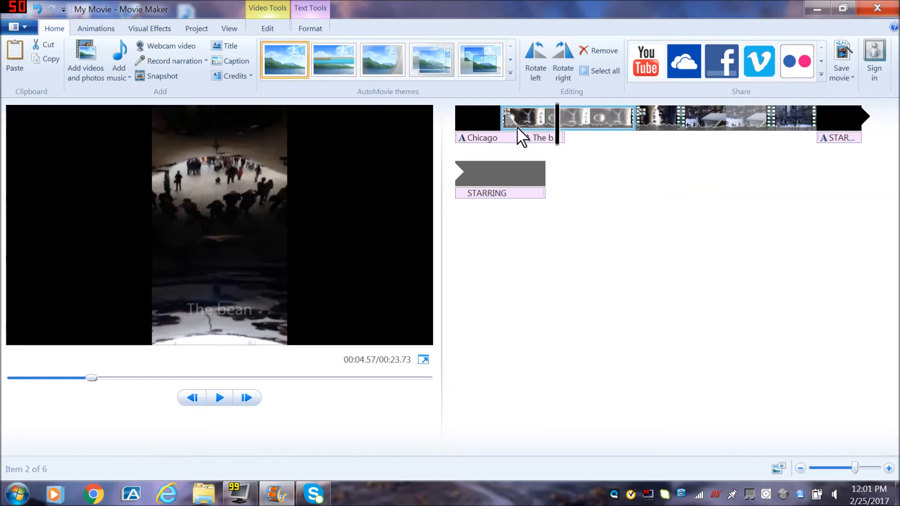
pyautogui.click(839, 78)
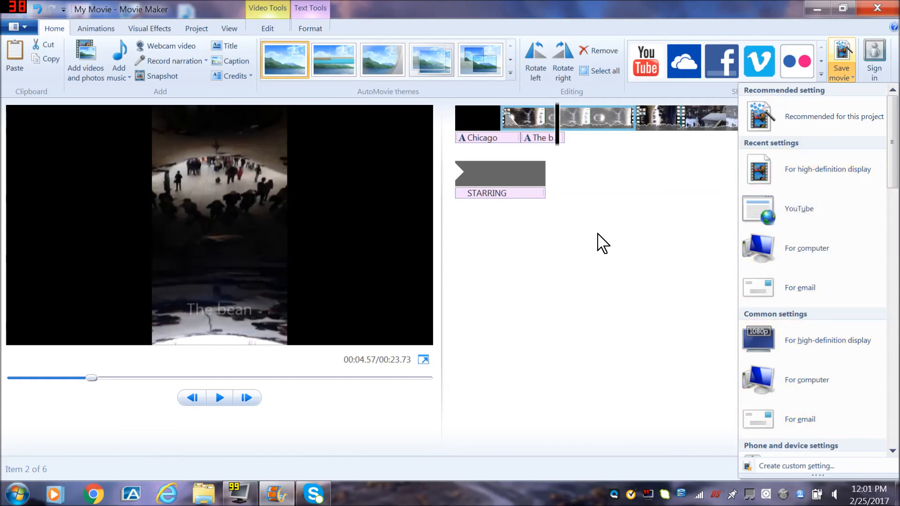
pyautogui.click(564, 240)
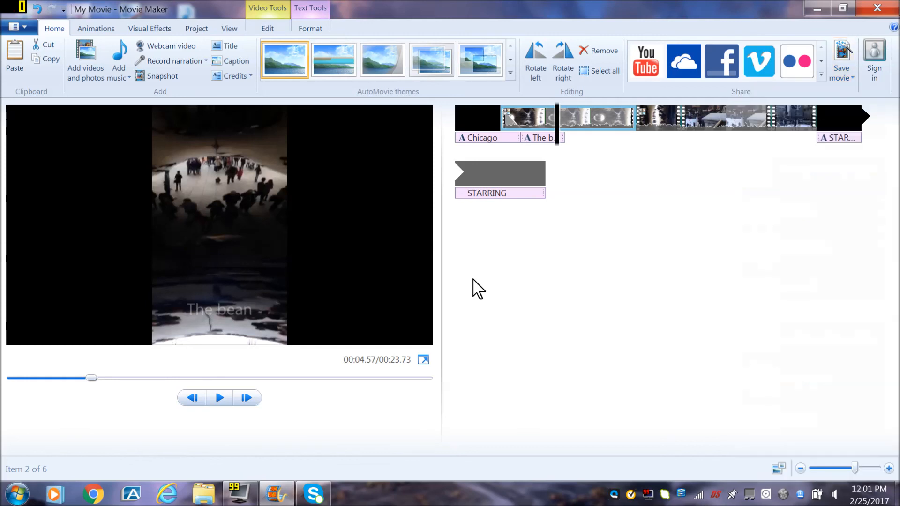
pyautogui.click(522, 181)
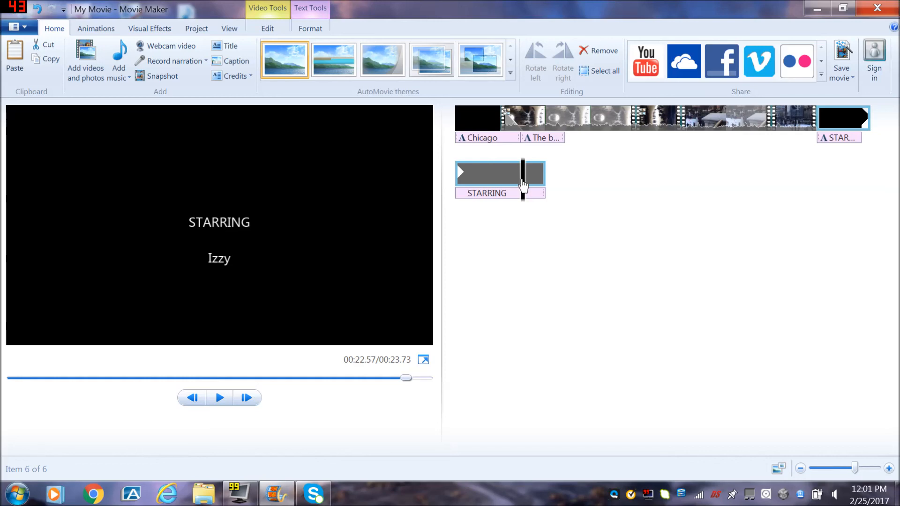
pyautogui.click(474, 139)
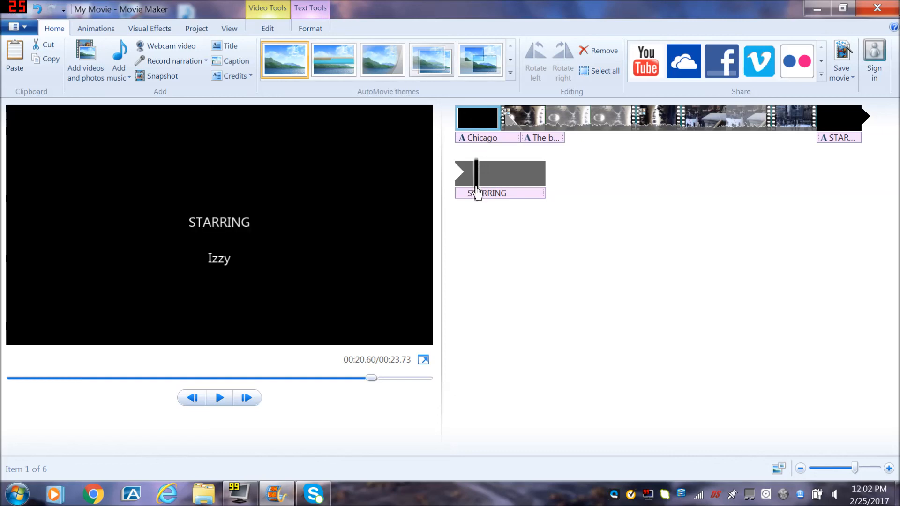
pyautogui.click(497, 180)
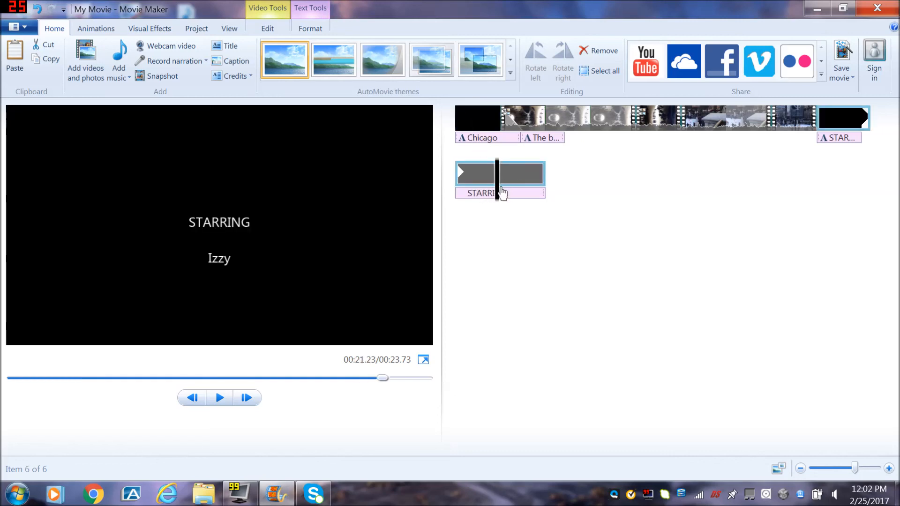